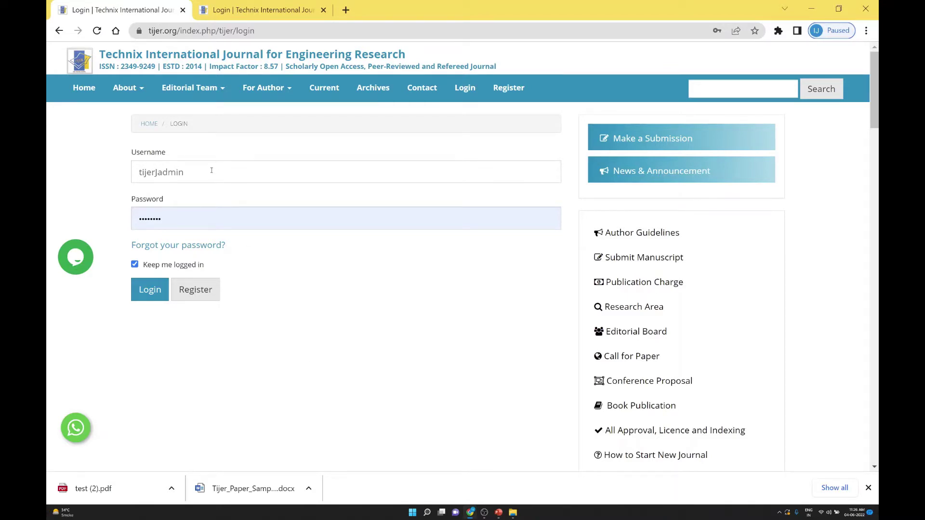
Enter the administrator's username and password from the browser's saved credentials on the login page
{"action": "left_click", "coordinate": [211, 170]}
{"action": "left_click", "coordinate": [230, 155]}
Log in and open Users & Roles, scrolling through the 25 current users
{"action": "left_click", "coordinate": [150, 290]}
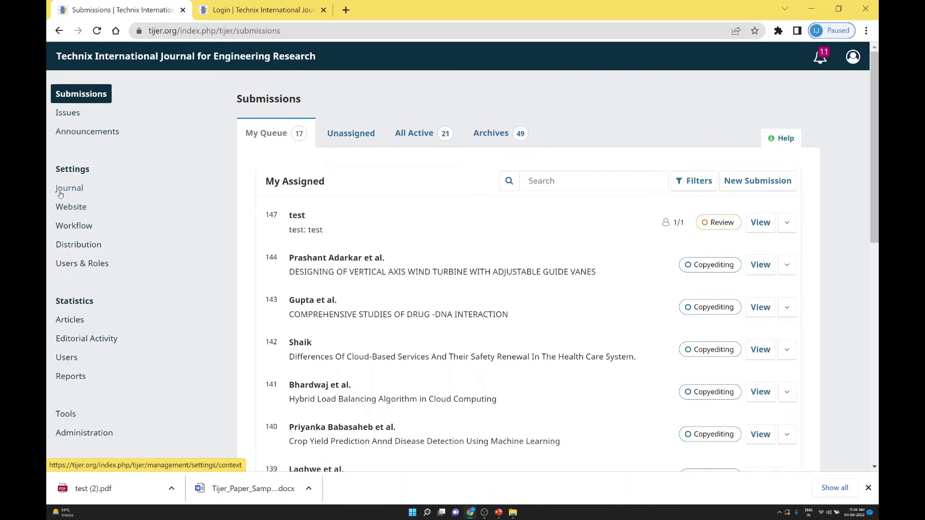
{"action": "left_click", "coordinate": [80, 268]}
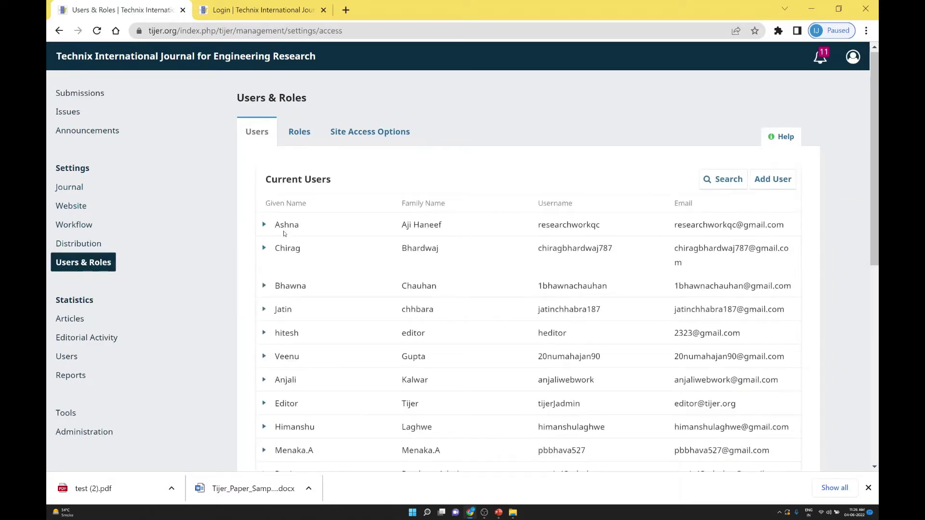
{"action": "scroll", "coordinate": [245, 244], "scroll_direction": "down", "scroll_amount": 10}
{"action": "scroll", "coordinate": [290, 243], "scroll_direction": "up", "scroll_amount": 10}
{"action": "scroll", "coordinate": [290, 243], "scroll_direction": "down", "scroll_amount": 8}
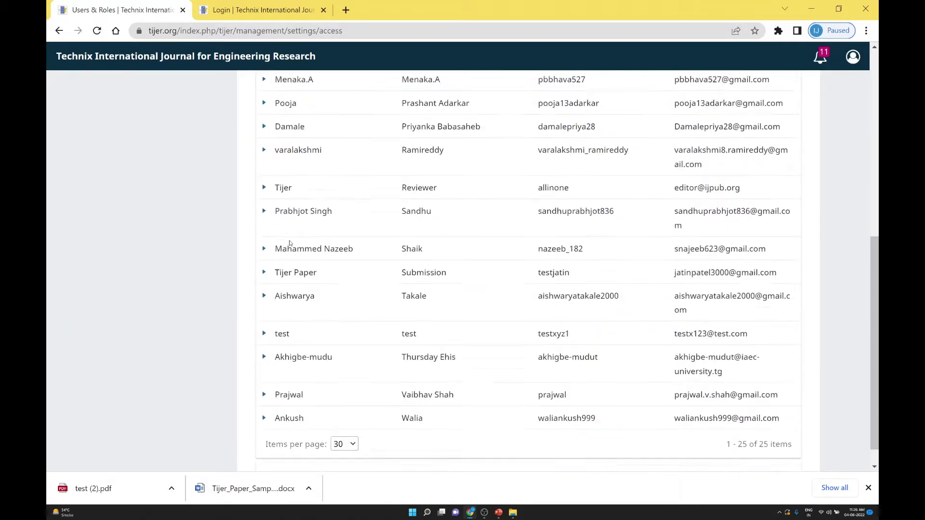
{"action": "scroll", "coordinate": [285, 243], "scroll_direction": "up", "scroll_amount": 8}
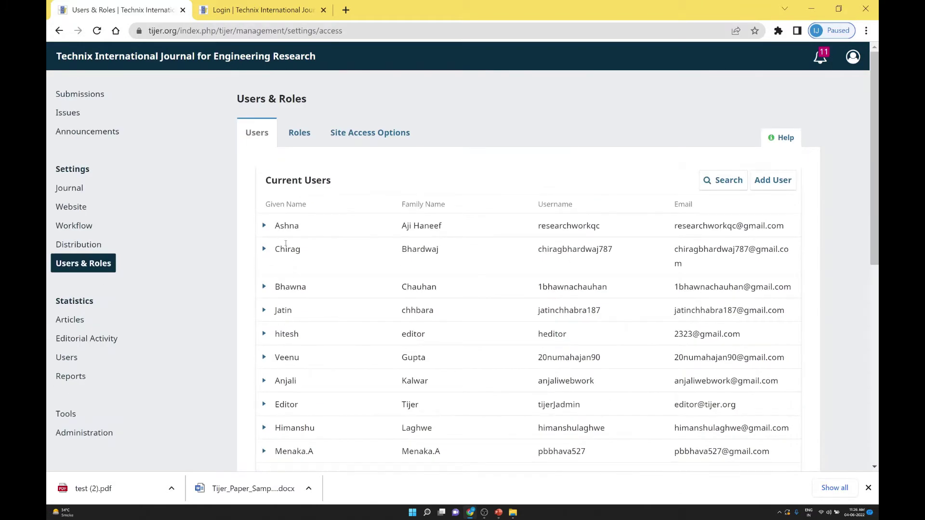
{"action": "scroll", "coordinate": [284, 232], "scroll_direction": "down", "scroll_amount": 10}
{"action": "scroll", "coordinate": [280, 236], "scroll_direction": "up", "scroll_amount": 10}
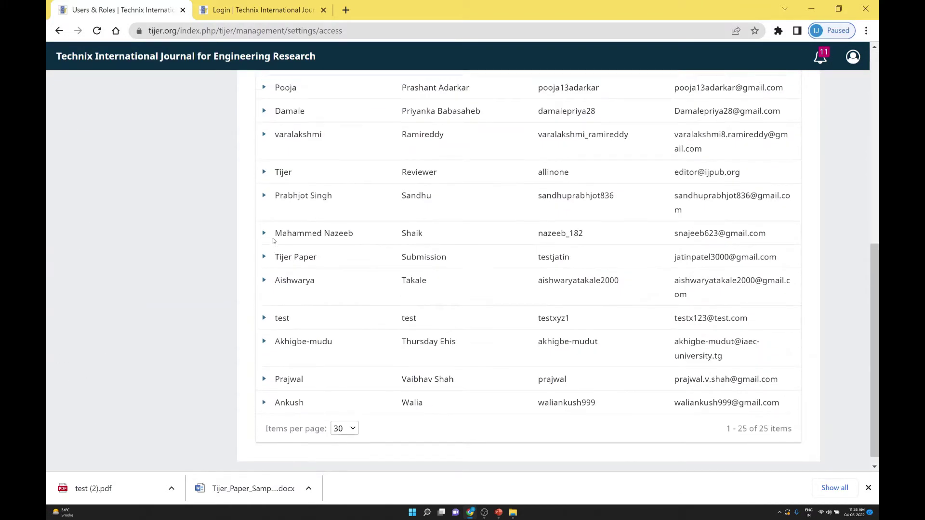
{"action": "scroll", "coordinate": [300, 249], "scroll_direction": "down", "scroll_amount": 10}
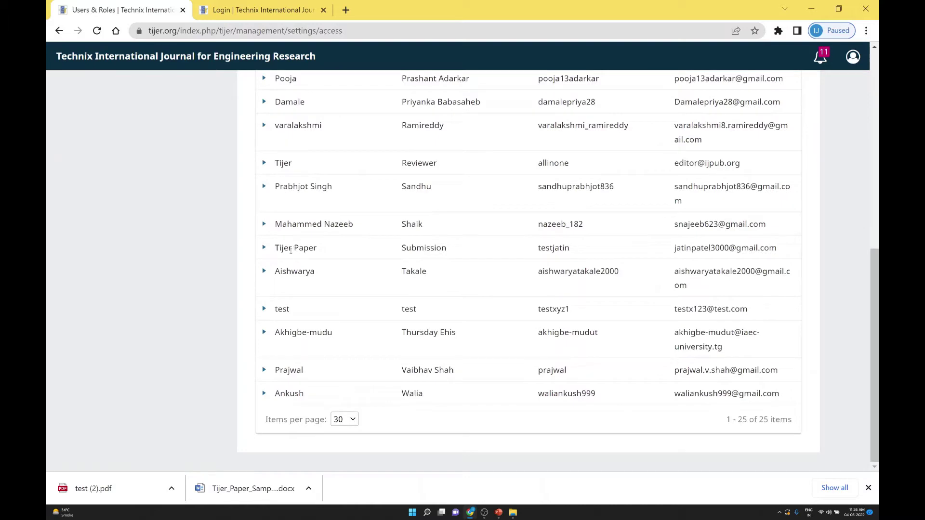
Expand the 'test' user's row and start an e-mail to that user, focusing its subject
{"action": "left_click", "coordinate": [264, 309]}
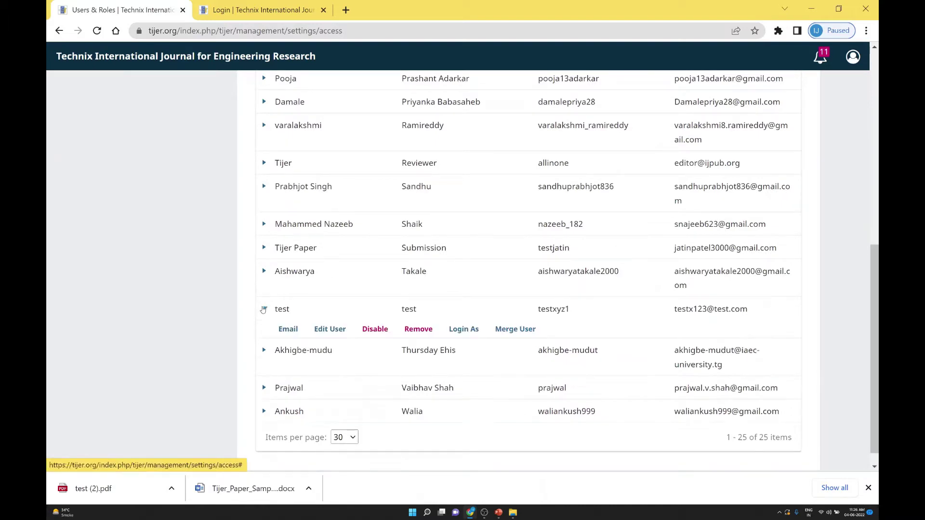
{"action": "left_click", "coordinate": [288, 329]}
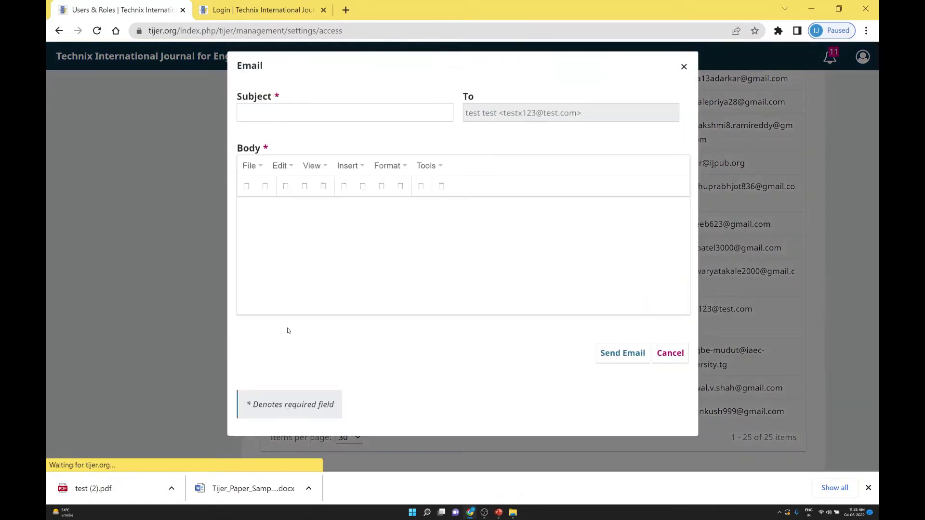
{"action": "left_click", "coordinate": [287, 115]}
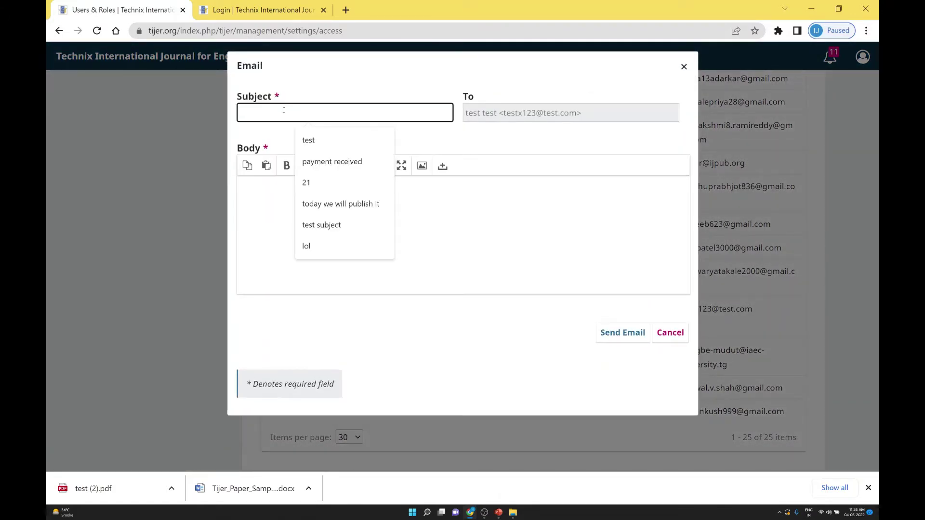
{"action": "key", "text": "Escape"}
{"action": "key", "text": "Escape"}
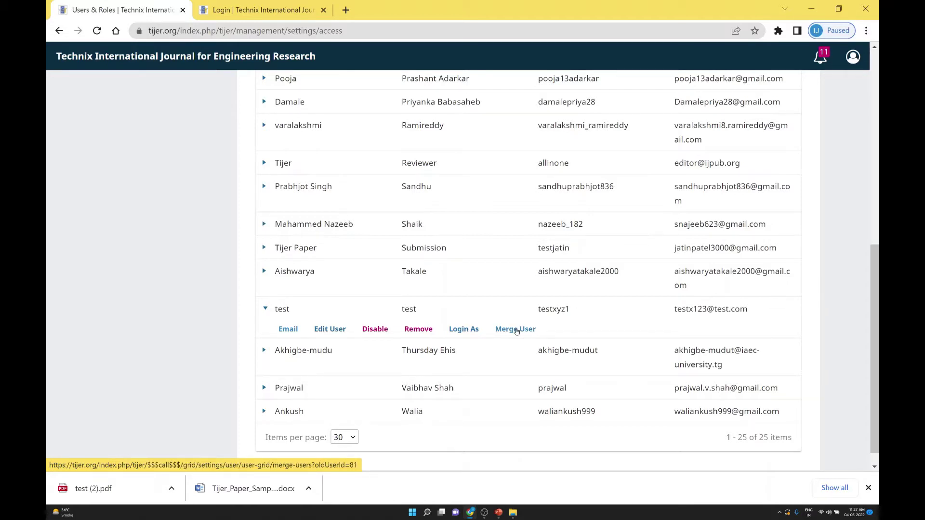
{"action": "left_click", "coordinate": [329, 329]}
{"action": "scroll", "coordinate": [357, 294], "scroll_direction": "down", "scroll_amount": 2}
{"action": "scroll", "coordinate": [310, 283], "scroll_direction": "up", "scroll_amount": 2}
{"action": "scroll", "coordinate": [471, 289], "scroll_direction": "down", "scroll_amount": 2}
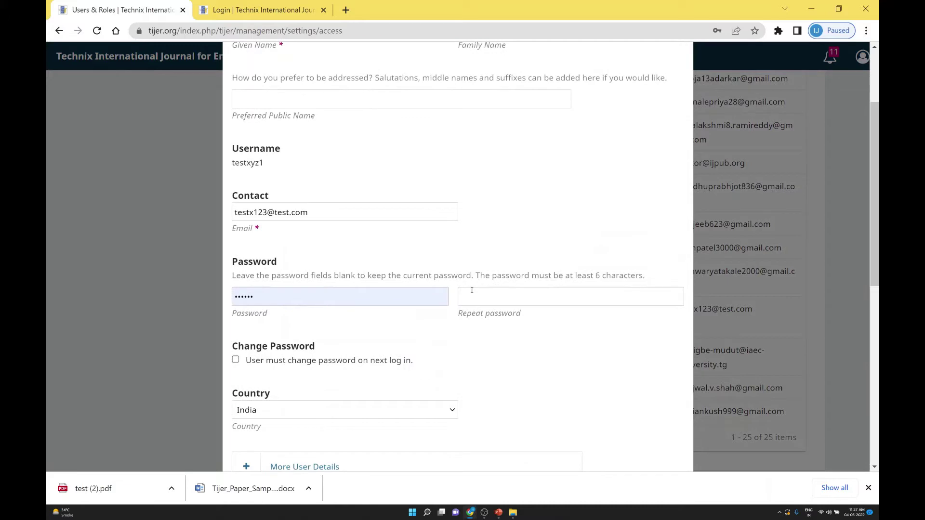
{"action": "scroll", "coordinate": [320, 158], "scroll_direction": "up", "scroll_amount": 2}
{"action": "scroll", "coordinate": [301, 251], "scroll_direction": "down", "scroll_amount": 6}
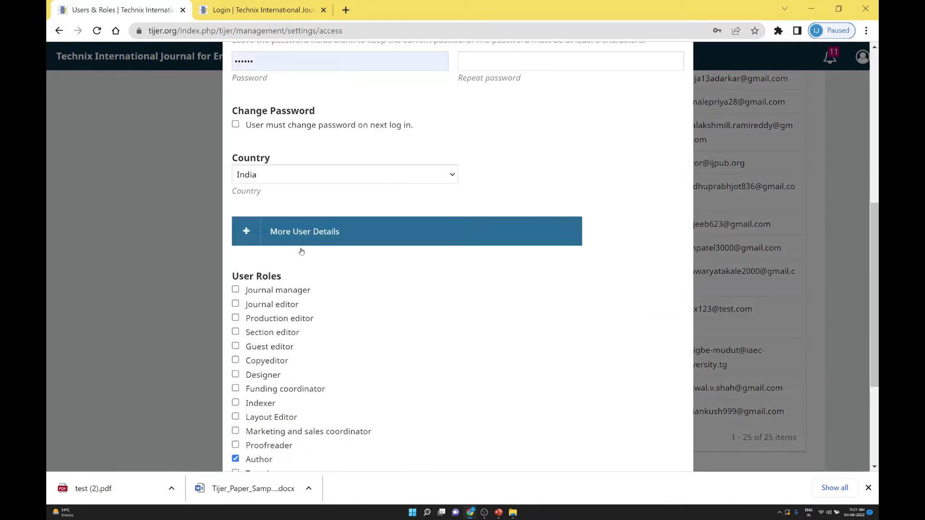
{"action": "scroll", "coordinate": [301, 251], "scroll_direction": "down", "scroll_amount": 3}
{"action": "scroll", "coordinate": [357, 256], "scroll_direction": "up", "scroll_amount": 2}
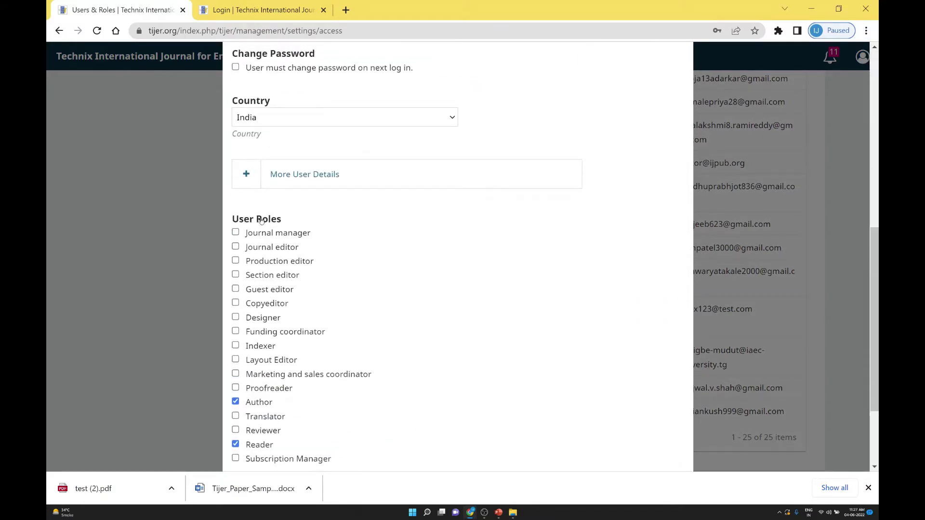
{"action": "scroll", "coordinate": [304, 221], "scroll_direction": "down", "scroll_amount": 2}
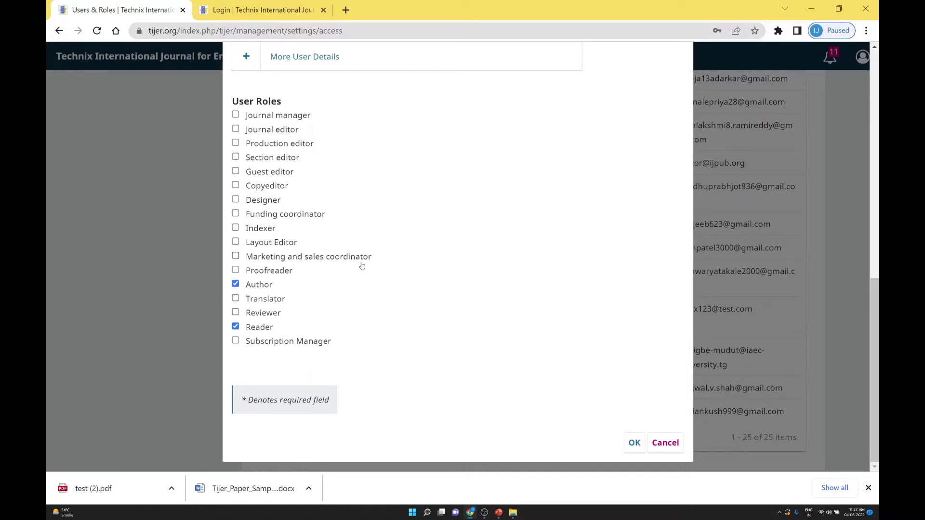
{"action": "key", "text": "Escape"}
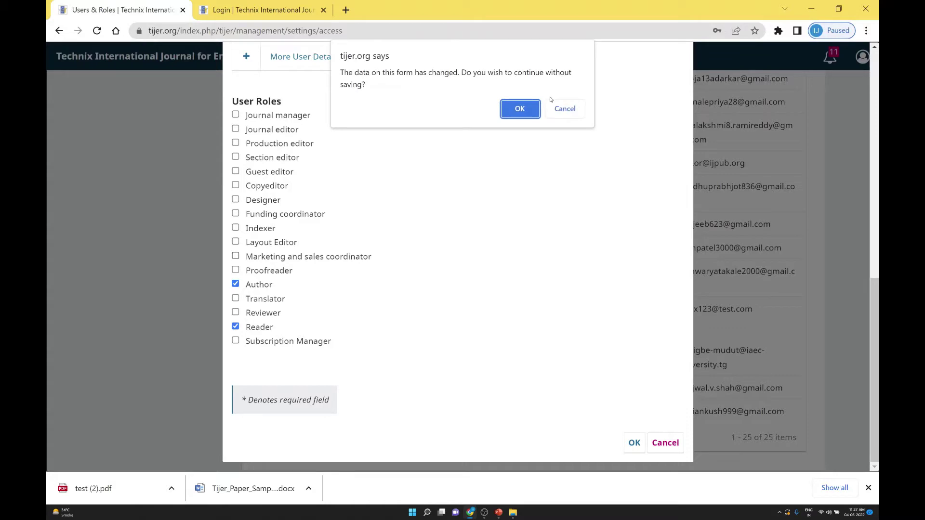
{"action": "left_click", "coordinate": [563, 109]}
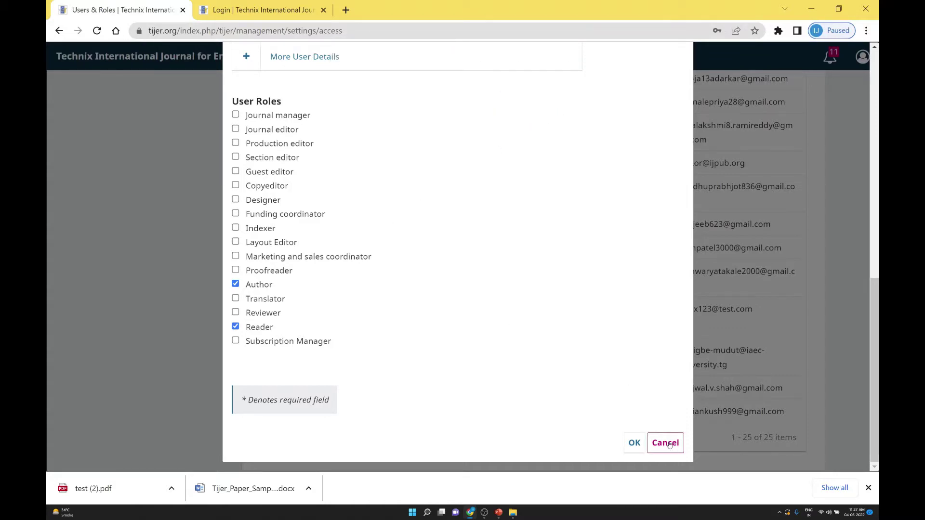
{"action": "left_click", "coordinate": [666, 442]}
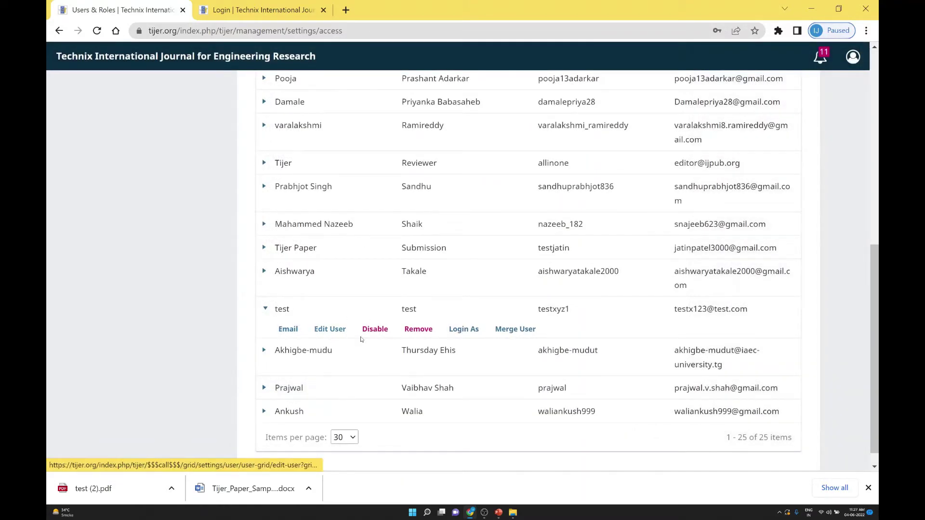
Log in as the test user to view its queue, then log out back to Users & Roles
{"action": "left_click", "coordinate": [464, 330]}
{"action": "left_click", "coordinate": [542, 146]}
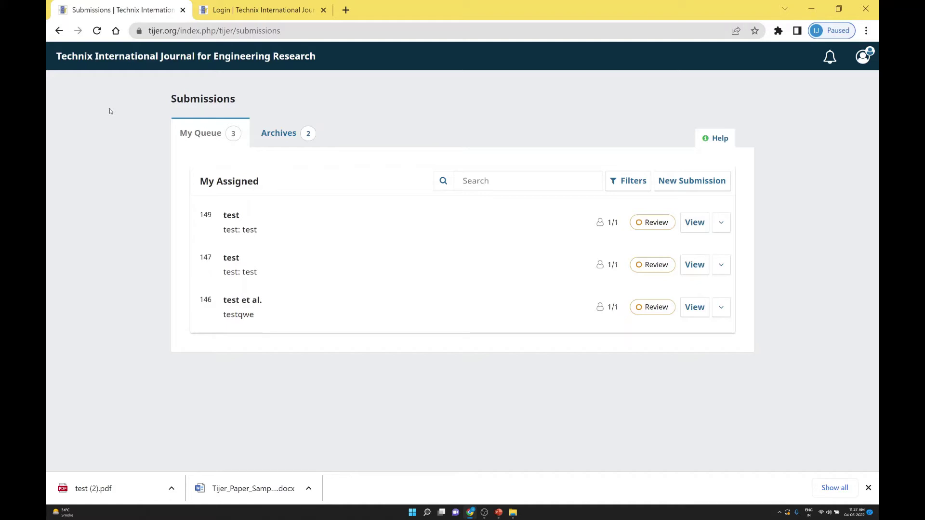
{"action": "left_click", "coordinate": [862, 57]}
{"action": "left_click", "coordinate": [785, 150]}
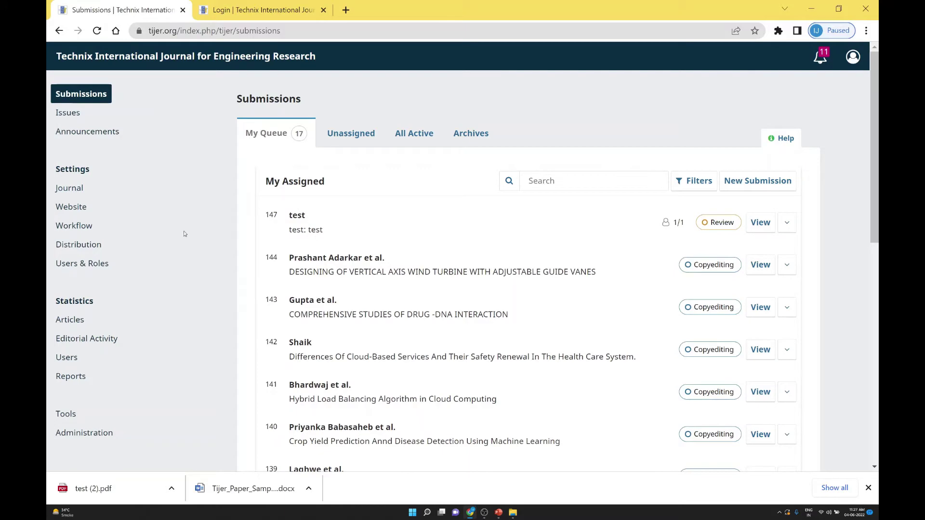
{"action": "left_click", "coordinate": [87, 269]}
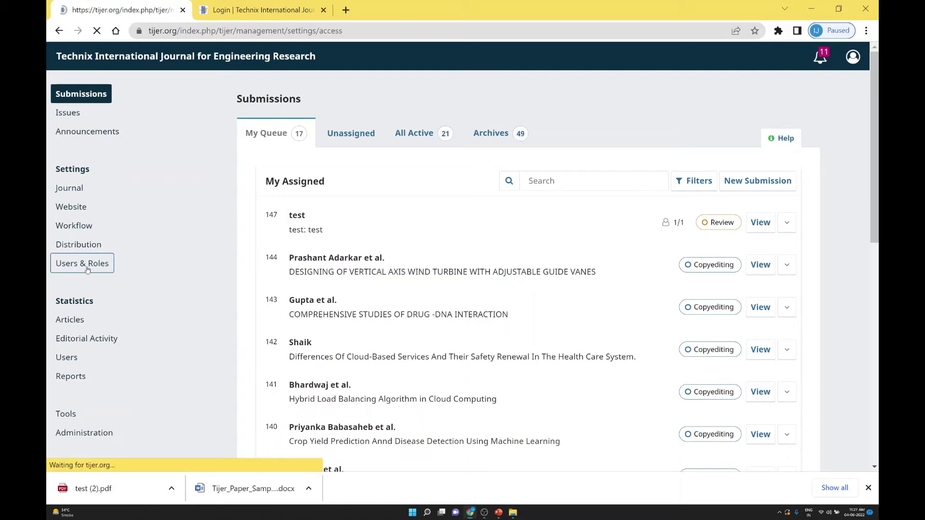
{"action": "scroll", "coordinate": [345, 243], "scroll_direction": "down", "scroll_amount": 10}
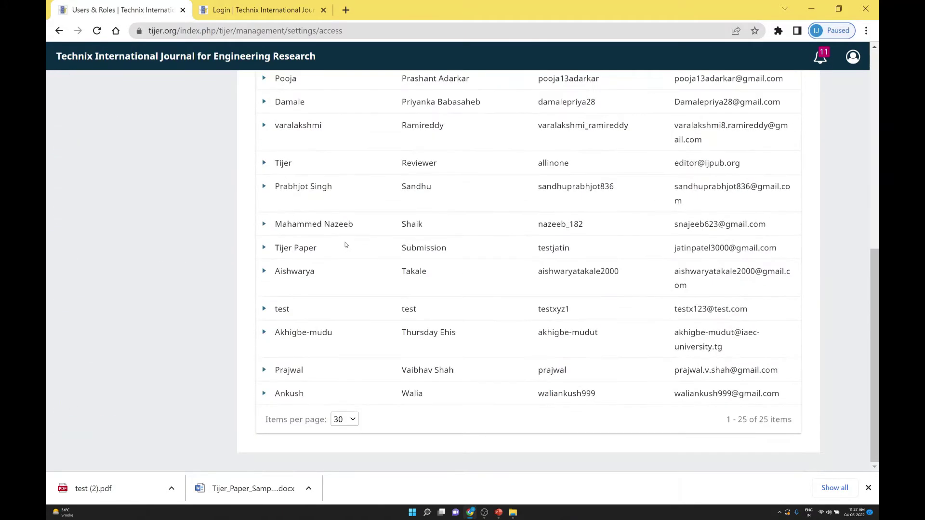
{"action": "scroll", "coordinate": [350, 263], "scroll_direction": "up", "scroll_amount": 10}
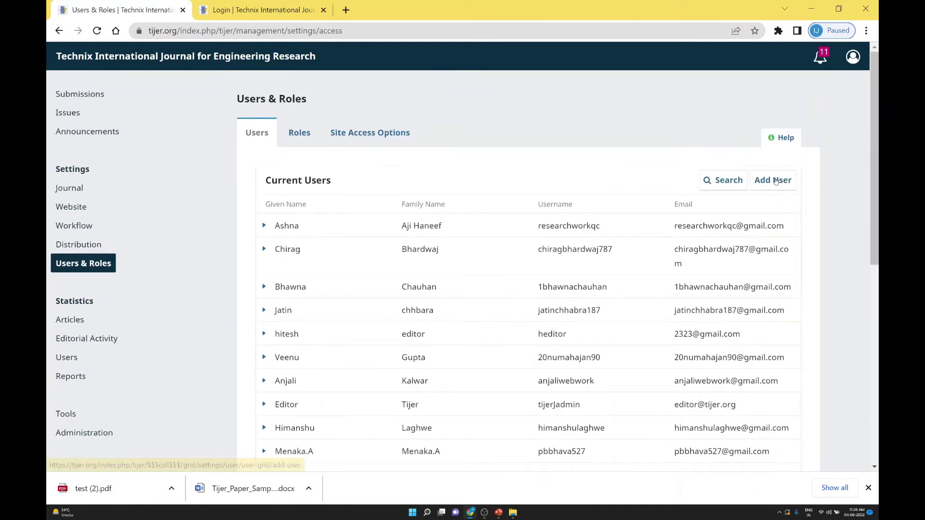
Open the Add User form and enter 'test2' as the given name
{"action": "left_click", "coordinate": [771, 180]}
{"action": "scroll", "coordinate": [775, 191], "scroll_direction": "down", "scroll_amount": 1}
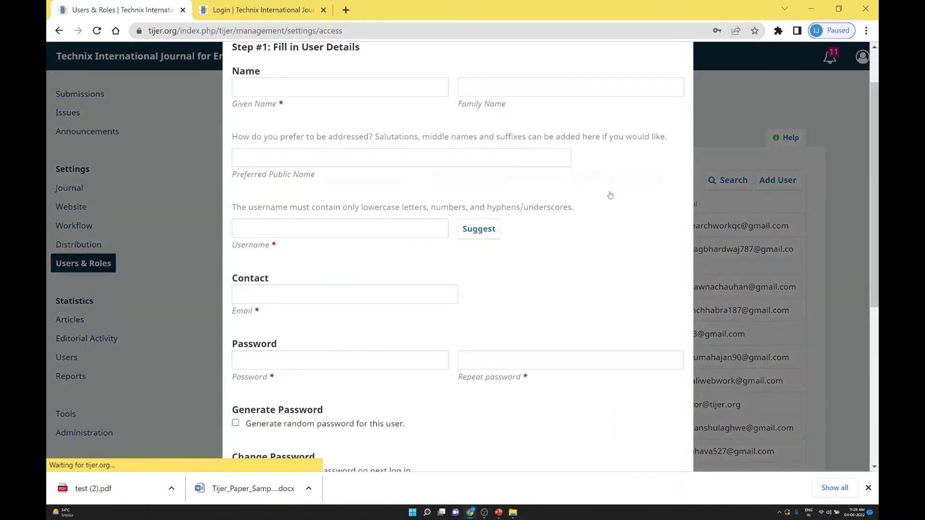
{"action": "scroll", "coordinate": [367, 207], "scroll_direction": "down", "scroll_amount": 6}
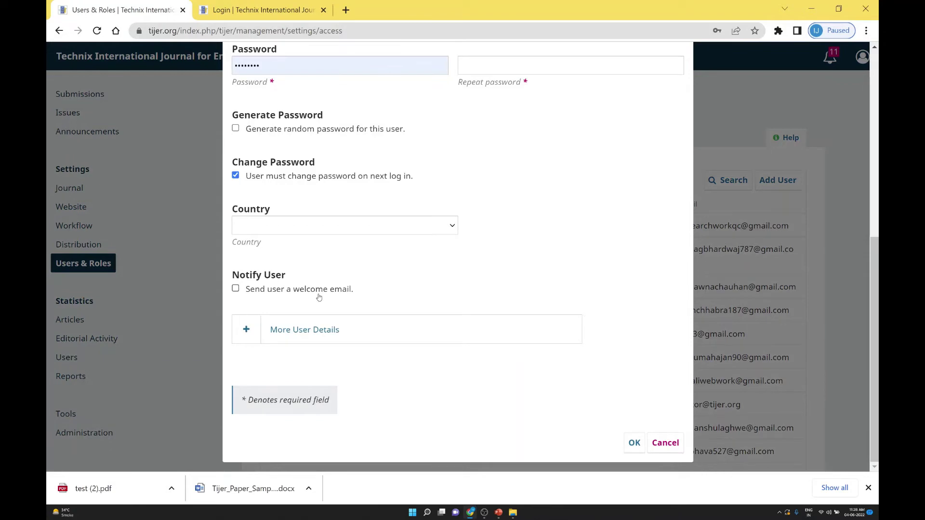
{"action": "left_click", "coordinate": [333, 336]}
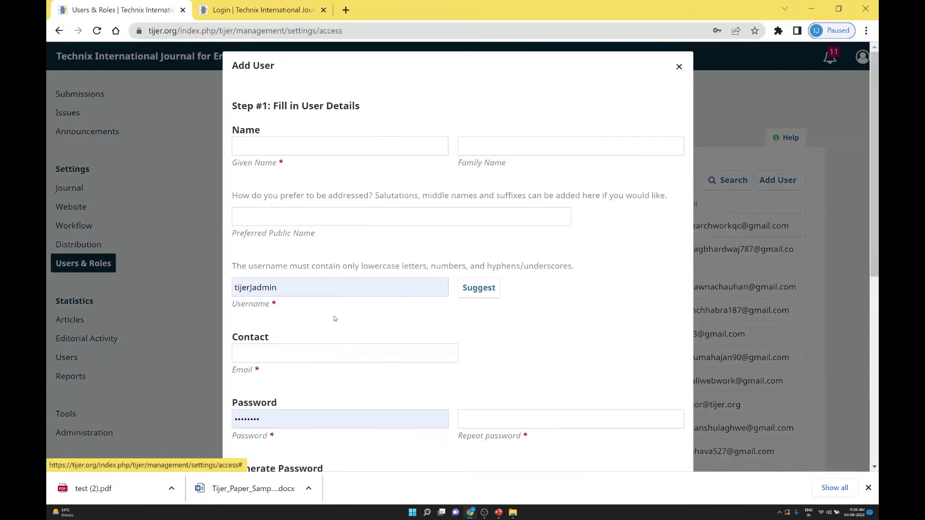
{"action": "left_click", "coordinate": [265, 153]}
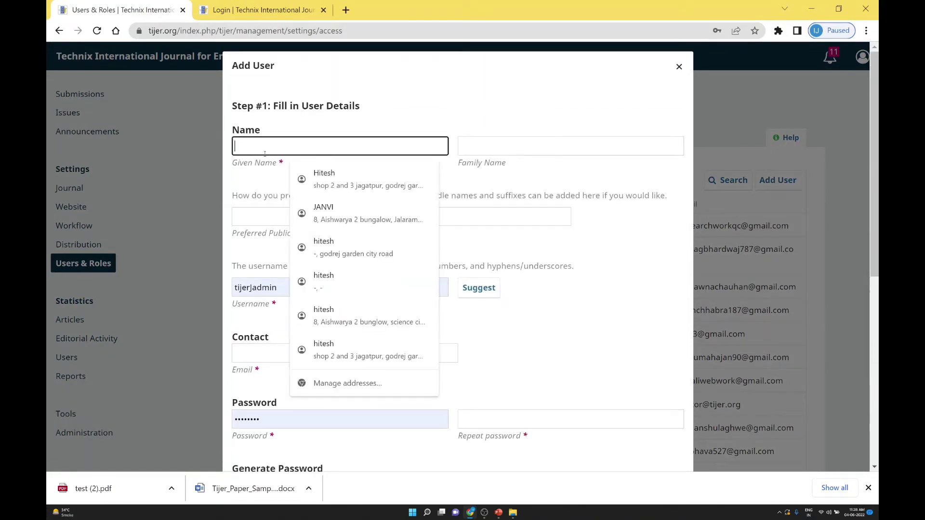
{"action": "type", "text": "test2"}
{"action": "scroll", "coordinate": [480, 302], "scroll_direction": "down", "scroll_amount": 7}
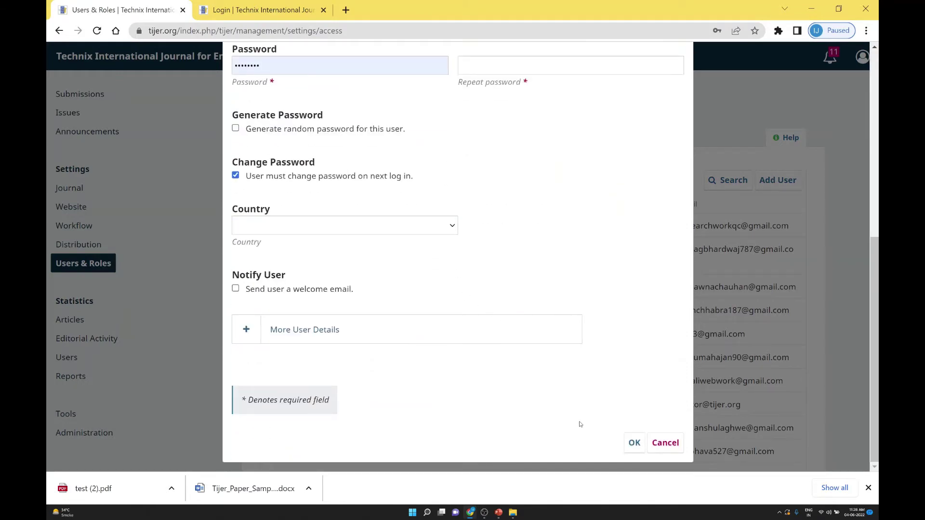
{"action": "left_click", "coordinate": [634, 443]}
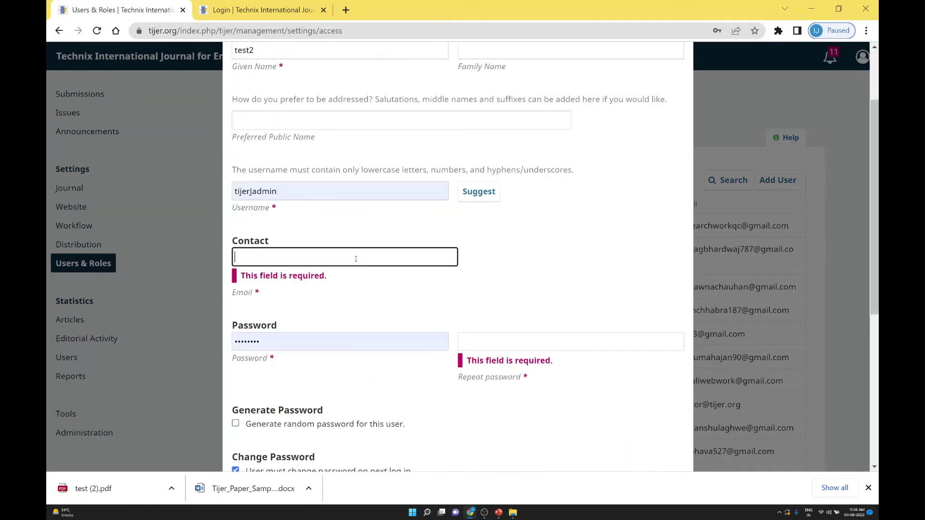
Fill in the new user's e-mail address and password, then submit the form
{"action": "type", "text": "s"}
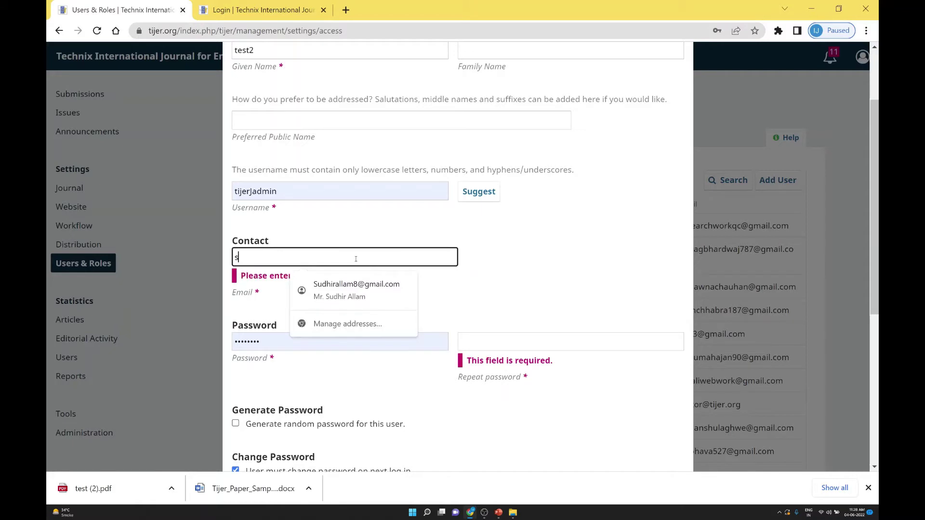
{"action": "type", "text": "2@g"}
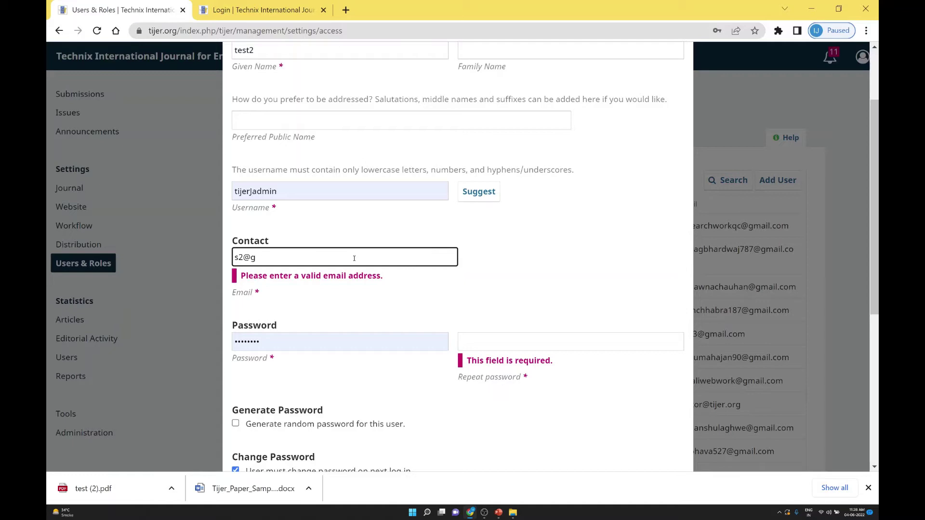
{"action": "type", "text": "mail"}
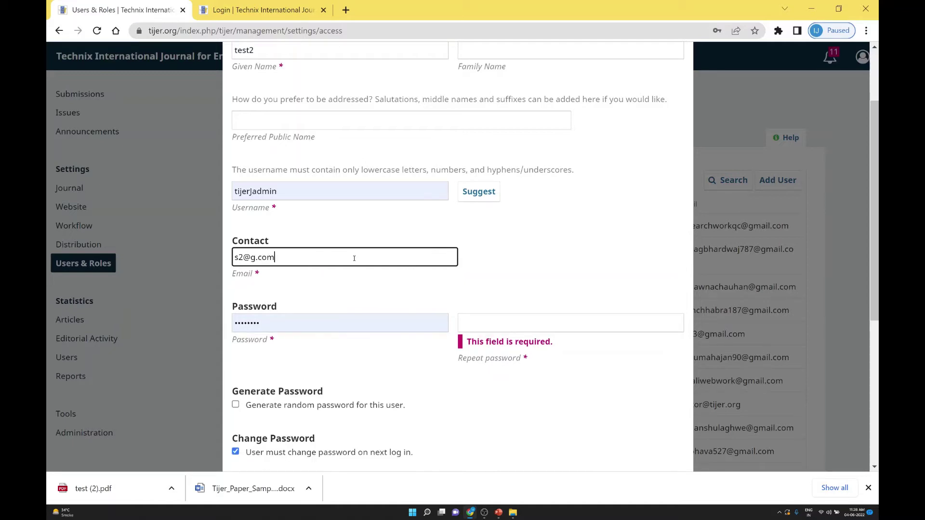
{"action": "scroll", "coordinate": [347, 265], "scroll_direction": "down", "scroll_amount": 5}
{"action": "scroll", "coordinate": [395, 293], "scroll_direction": "down", "scroll_amount": 1}
{"action": "left_click", "coordinate": [633, 444]}
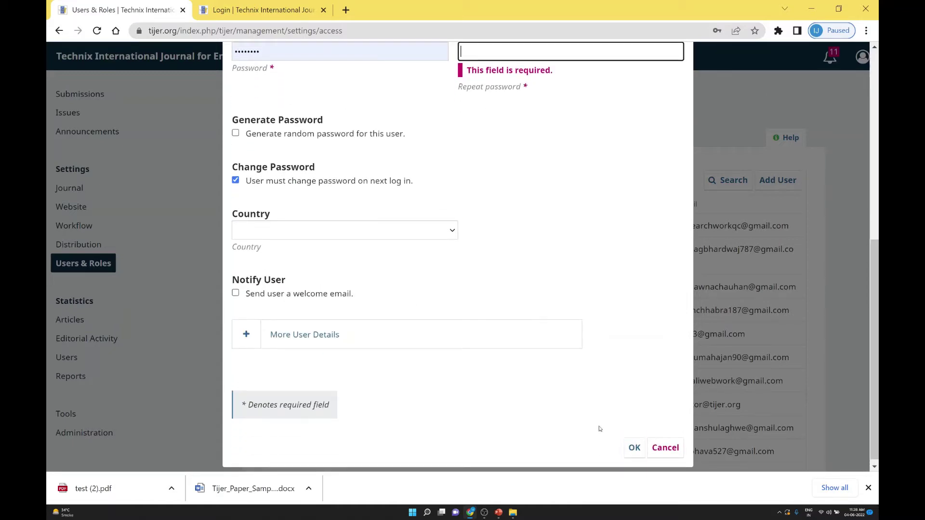
{"action": "scroll", "coordinate": [385, 298], "scroll_direction": "up", "scroll_amount": 4}
{"action": "type", "text": "••••••"}
{"action": "scroll", "coordinate": [538, 315], "scroll_direction": "down", "scroll_amount": 3}
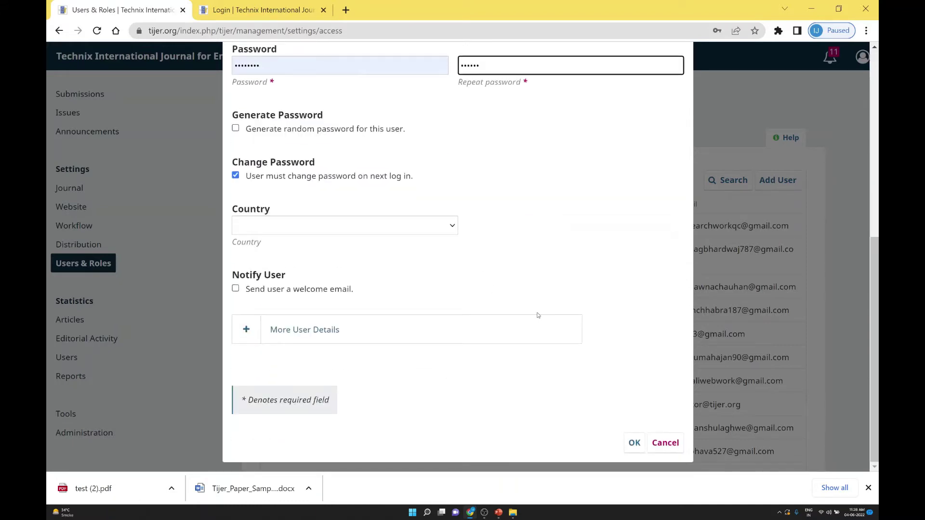
{"action": "left_click", "coordinate": [634, 442]}
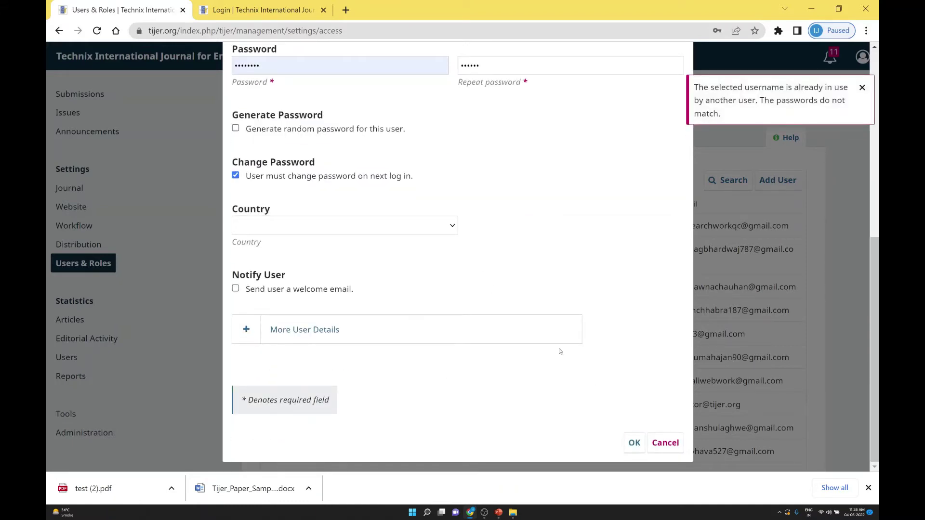
Replace the username with '123test' and resubmit the form
{"action": "scroll", "coordinate": [560, 351], "scroll_direction": "up", "scroll_amount": 5}
{"action": "scroll", "coordinate": [392, 271], "scroll_direction": "down", "scroll_amount": 1}
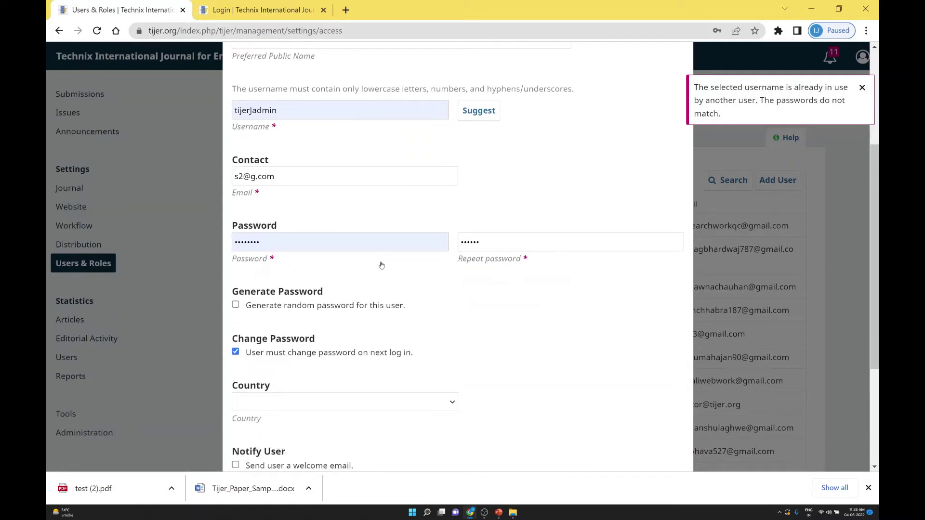
{"action": "scroll", "coordinate": [373, 233], "scroll_direction": "up", "scroll_amount": 2}
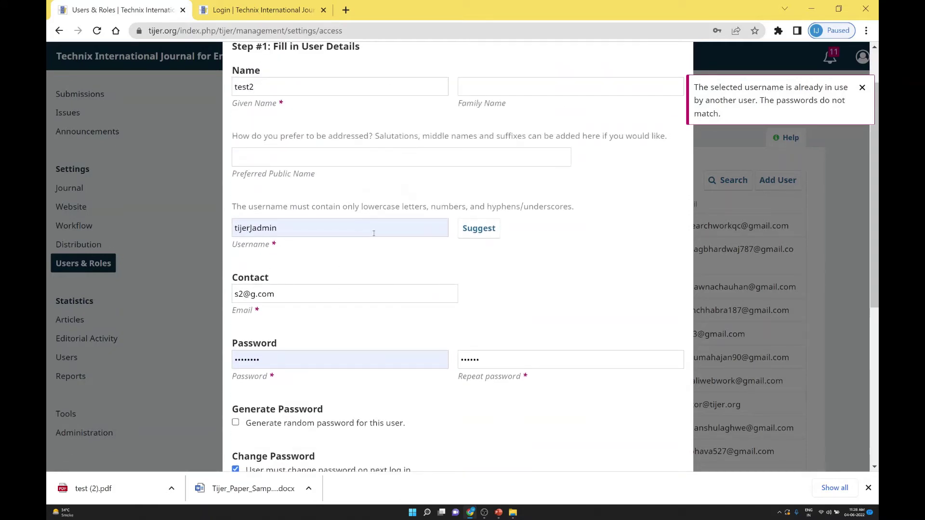
{"action": "double_click", "coordinate": [346, 224]}
{"action": "type", "text": "12"}
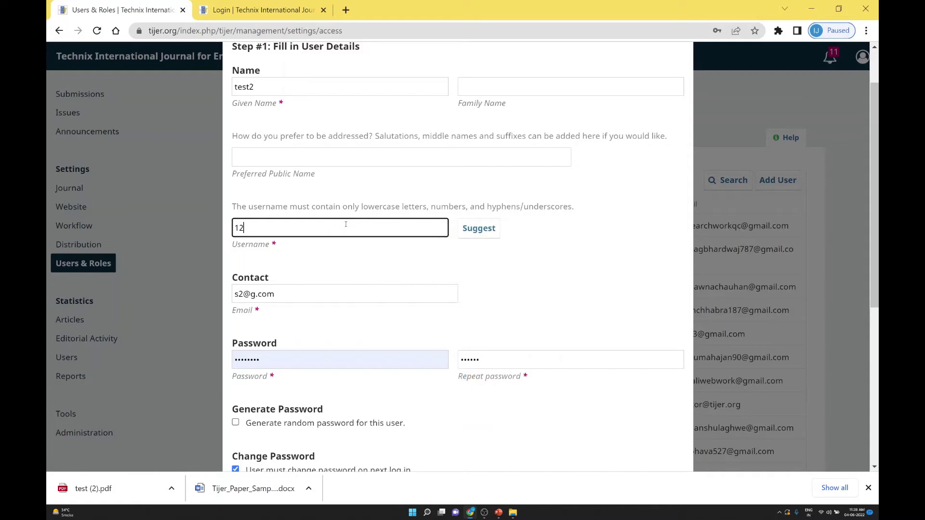
{"action": "type", "text": "3test"}
{"action": "scroll", "coordinate": [561, 348], "scroll_direction": "down", "scroll_amount": 5}
{"action": "left_click", "coordinate": [634, 442]}
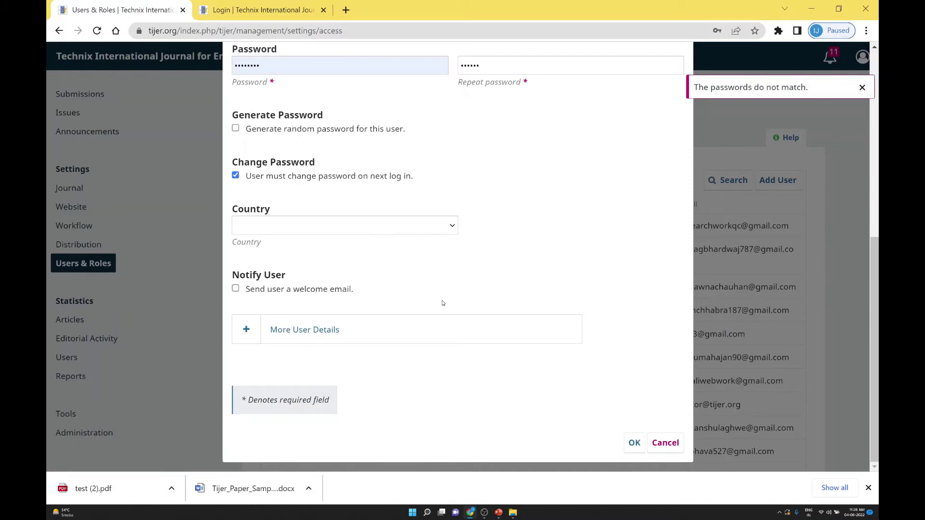
Retype the matching password and submit to reach Step #2 role assignment
{"action": "scroll", "coordinate": [442, 302], "scroll_direction": "up", "scroll_amount": 5}
{"action": "scroll", "coordinate": [485, 281], "scroll_direction": "down", "scroll_amount": 5}
{"action": "scroll", "coordinate": [502, 289], "scroll_direction": "up", "scroll_amount": 5}
{"action": "double_click", "coordinate": [332, 359]}
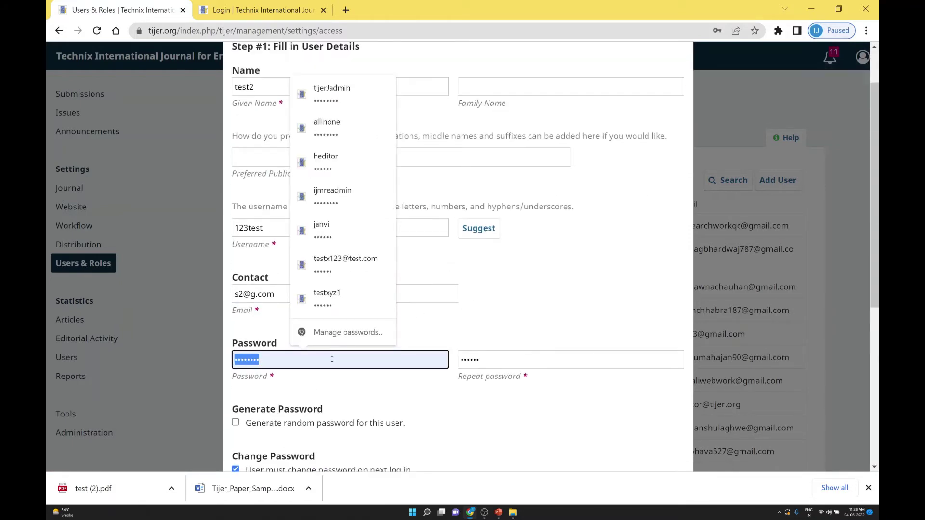
{"action": "type", "text": "123456"}
{"action": "scroll", "coordinate": [410, 342], "scroll_direction": "down", "scroll_amount": 5}
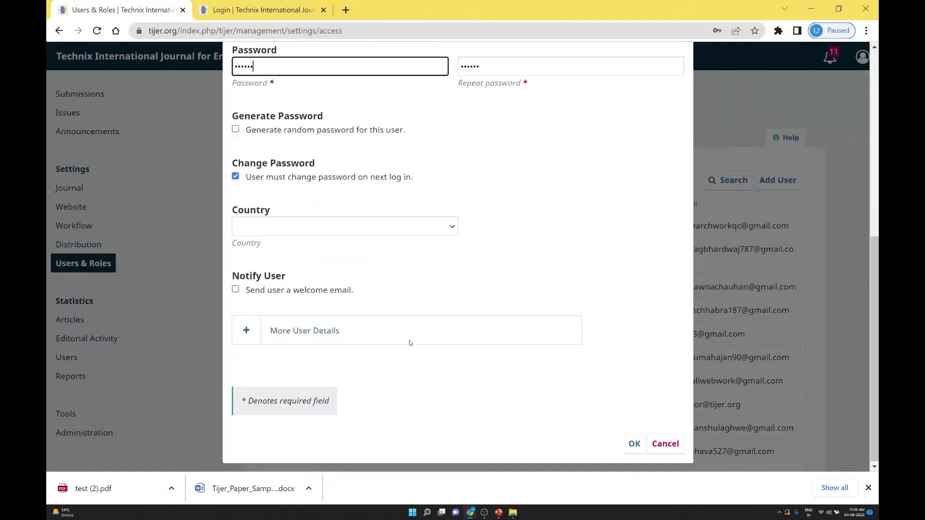
{"action": "left_click", "coordinate": [632, 442]}
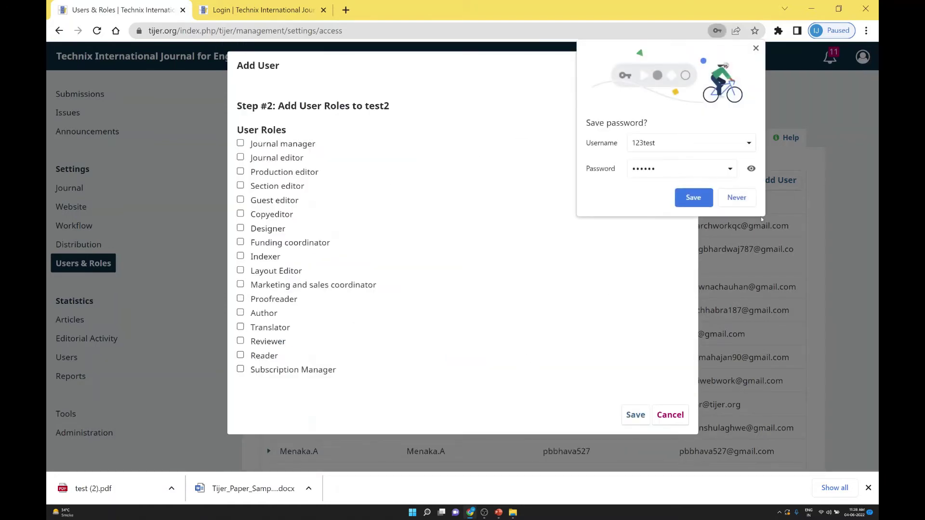
Decline Chrome's password save, tick Author for test2, and save the new account
{"action": "left_click", "coordinate": [736, 198]}
{"action": "left_click", "coordinate": [241, 314]}
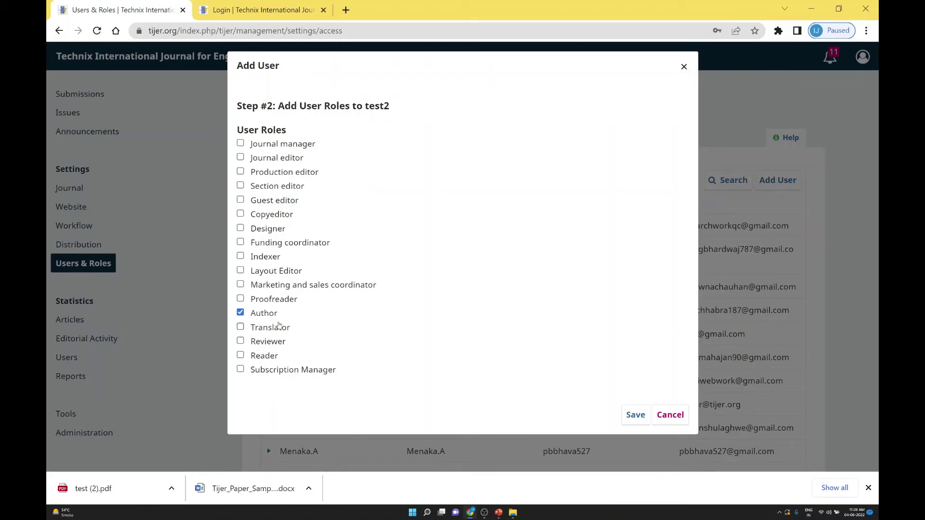
{"action": "left_click", "coordinate": [635, 415]}
{"action": "scroll", "coordinate": [347, 320], "scroll_direction": "down", "scroll_amount": 10}
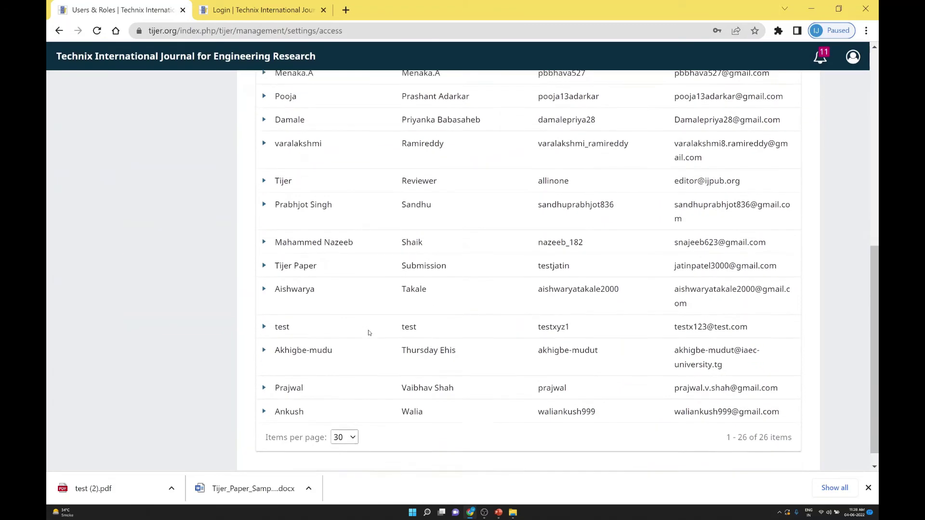
{"action": "scroll", "coordinate": [368, 332], "scroll_direction": "up", "scroll_amount": 10}
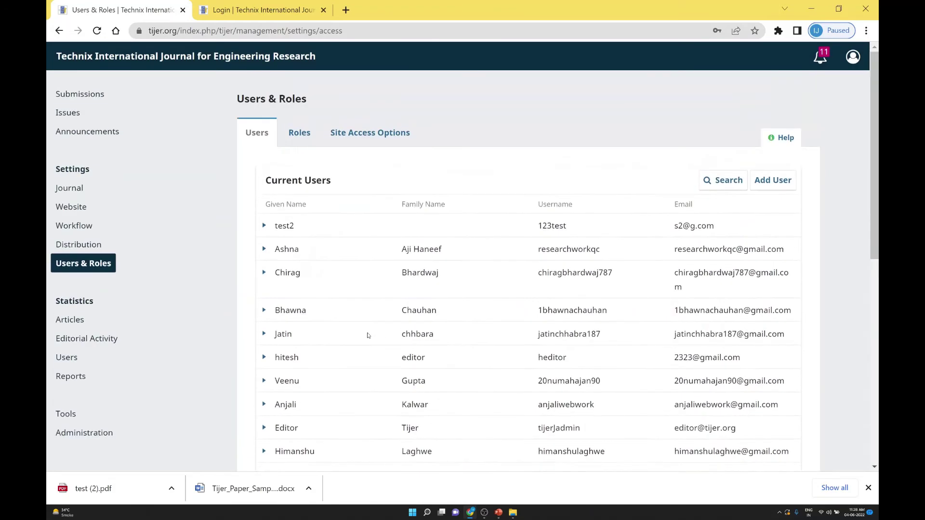
{"action": "left_click", "coordinate": [300, 138]}
{"action": "scroll", "coordinate": [339, 227], "scroll_direction": "down", "scroll_amount": 5}
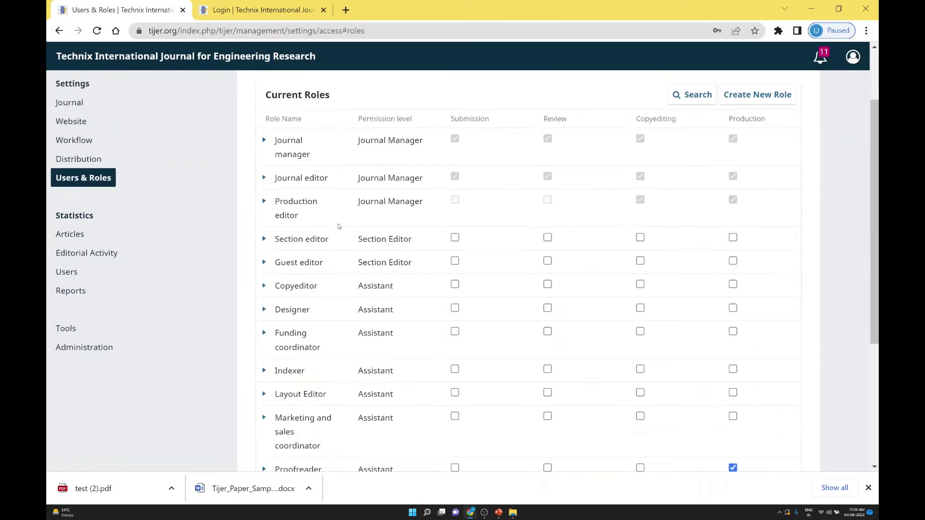
{"action": "scroll", "coordinate": [338, 228], "scroll_direction": "up", "scroll_amount": 2}
{"action": "scroll", "coordinate": [339, 227], "scroll_direction": "up", "scroll_amount": 4}
{"action": "scroll", "coordinate": [332, 234], "scroll_direction": "down", "scroll_amount": 6}
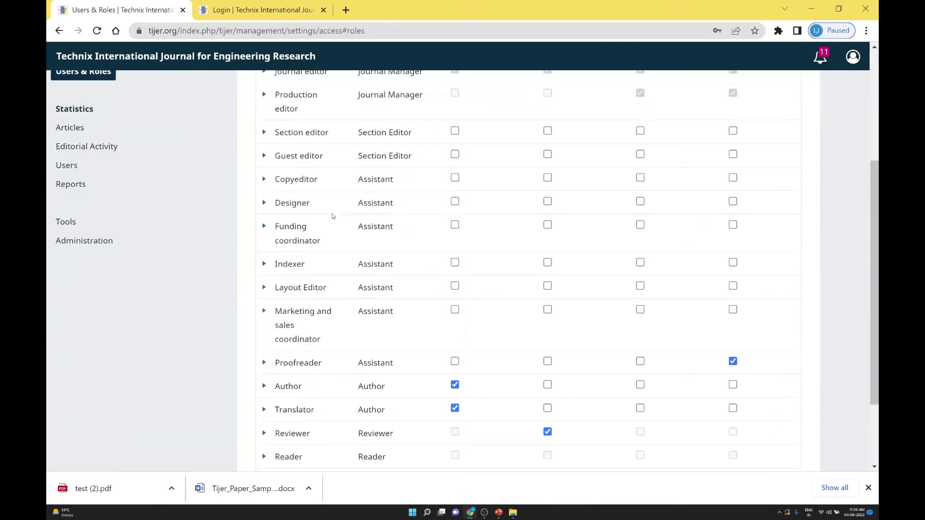
{"action": "scroll", "coordinate": [330, 237], "scroll_direction": "up", "scroll_amount": 6}
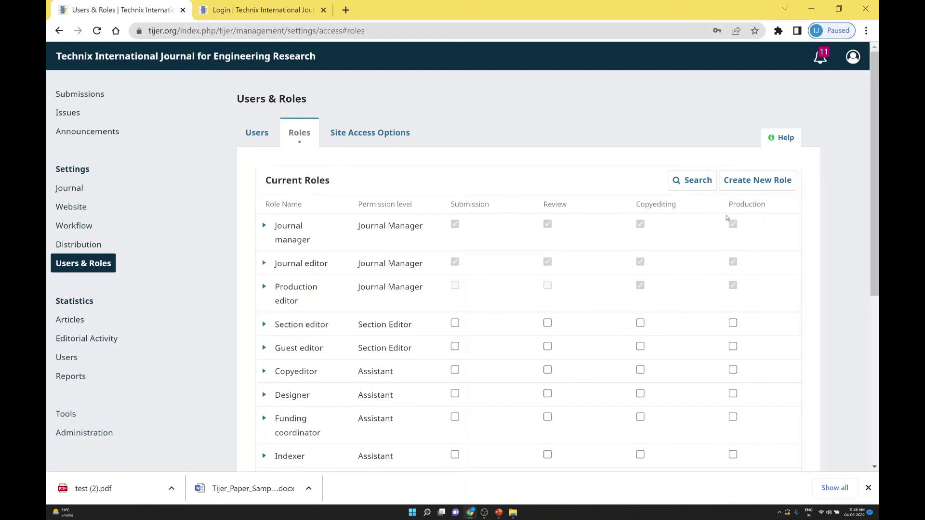
{"action": "scroll", "coordinate": [314, 144], "scroll_direction": "down", "scroll_amount": 2}
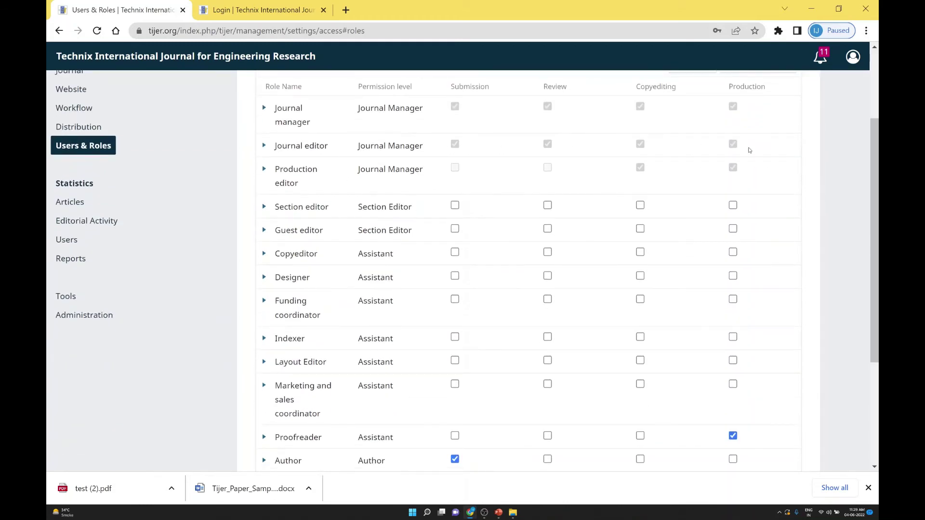
{"action": "scroll", "coordinate": [425, 241], "scroll_direction": "down", "scroll_amount": 3}
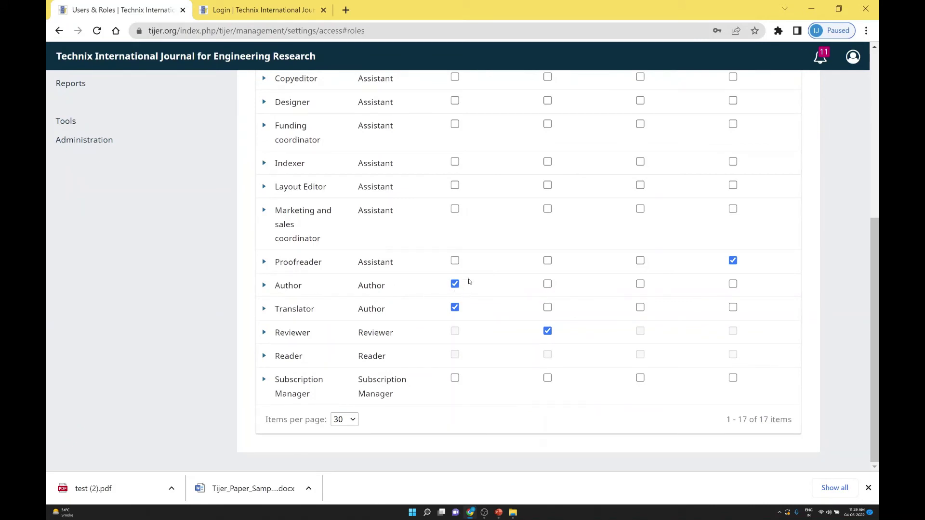
{"action": "scroll", "coordinate": [459, 231], "scroll_direction": "down", "scroll_amount": 5}
{"action": "scroll", "coordinate": [540, 297], "scroll_direction": "up", "scroll_amount": 7}
{"action": "scroll", "coordinate": [537, 289], "scroll_direction": "down", "scroll_amount": 7}
{"action": "scroll", "coordinate": [416, 302], "scroll_direction": "up", "scroll_amount": 6}
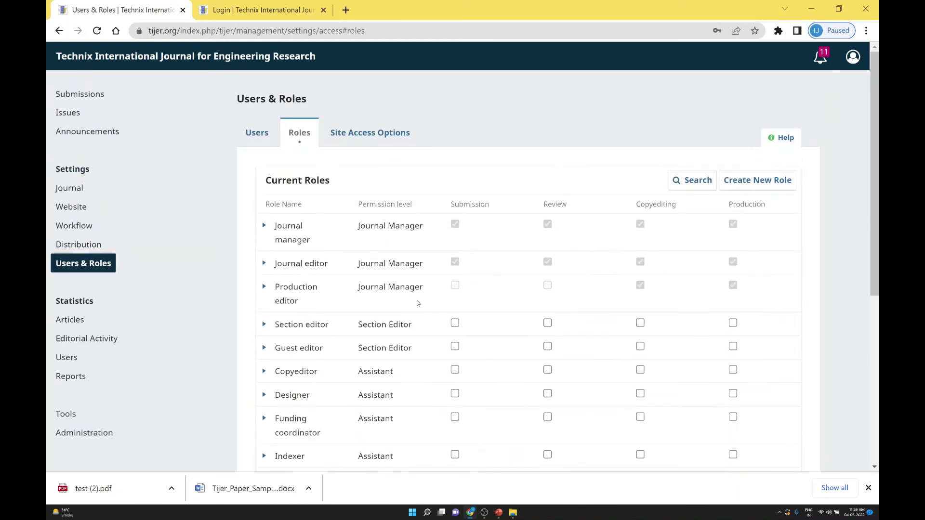
{"action": "scroll", "coordinate": [397, 269], "scroll_direction": "down", "scroll_amount": 6}
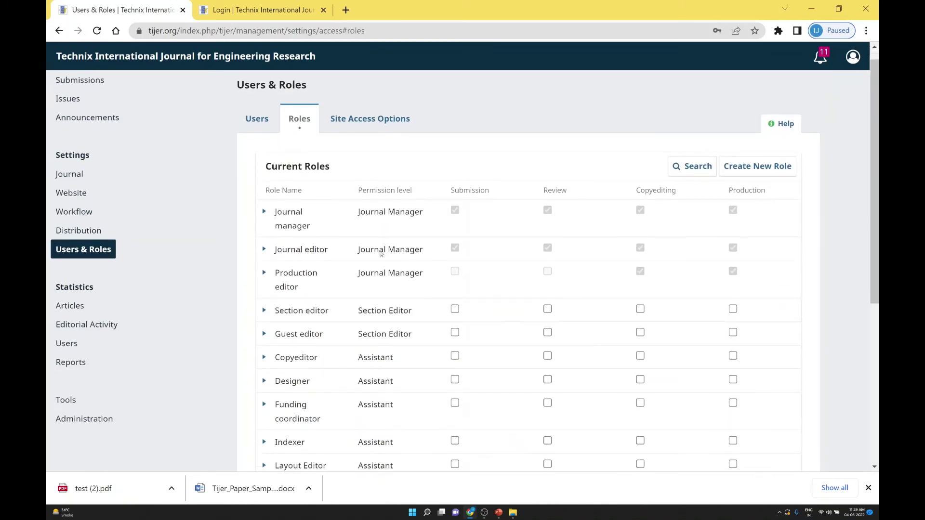
{"action": "scroll", "coordinate": [386, 262], "scroll_direction": "up", "scroll_amount": 6}
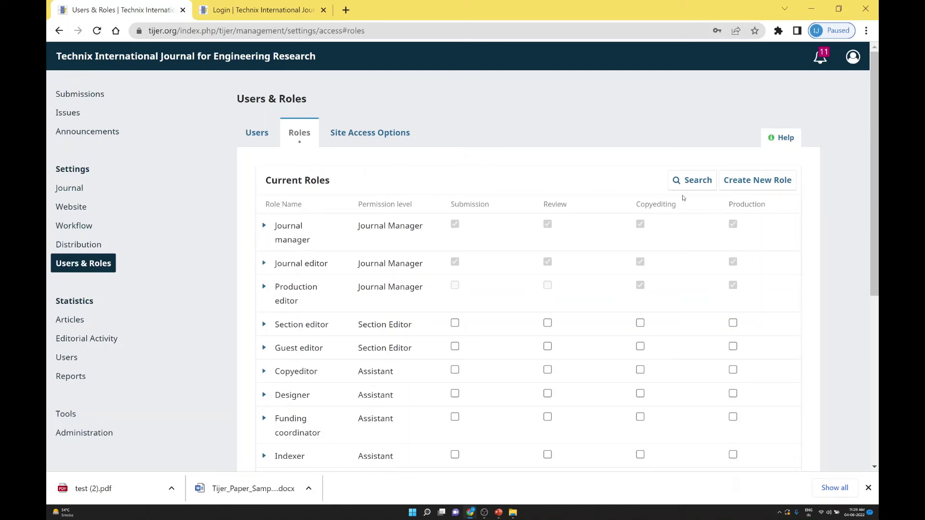
{"action": "left_click", "coordinate": [775, 181]}
{"action": "left_click", "coordinate": [310, 146]}
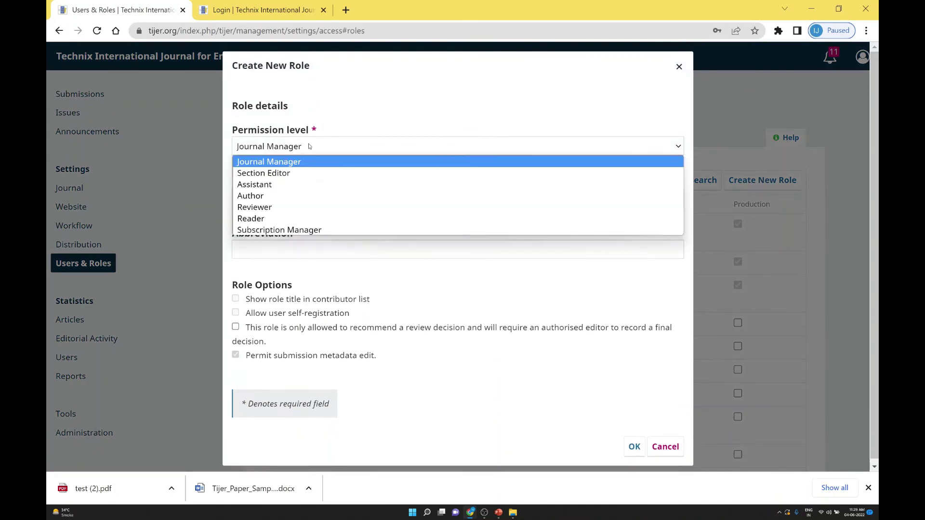
{"action": "left_click", "coordinate": [309, 147]}
{"action": "left_click", "coordinate": [269, 195]}
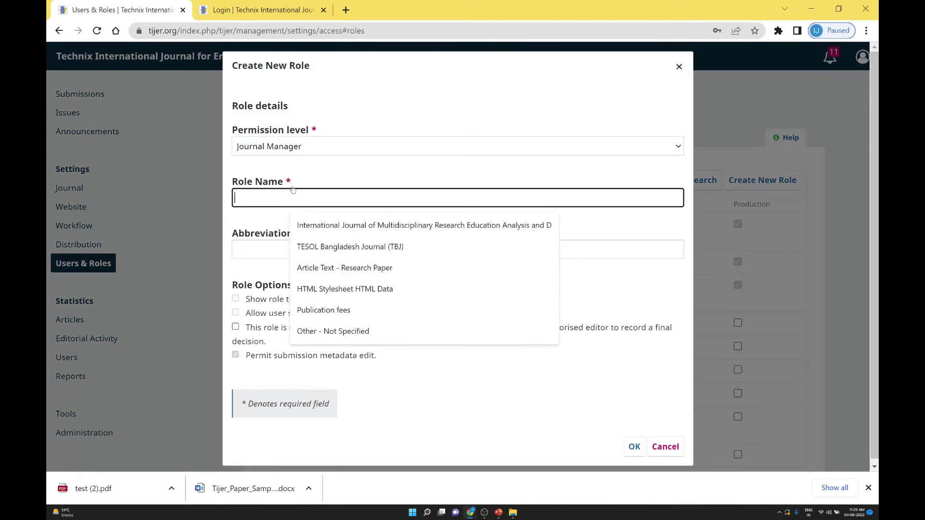
{"action": "left_click", "coordinate": [242, 215]}
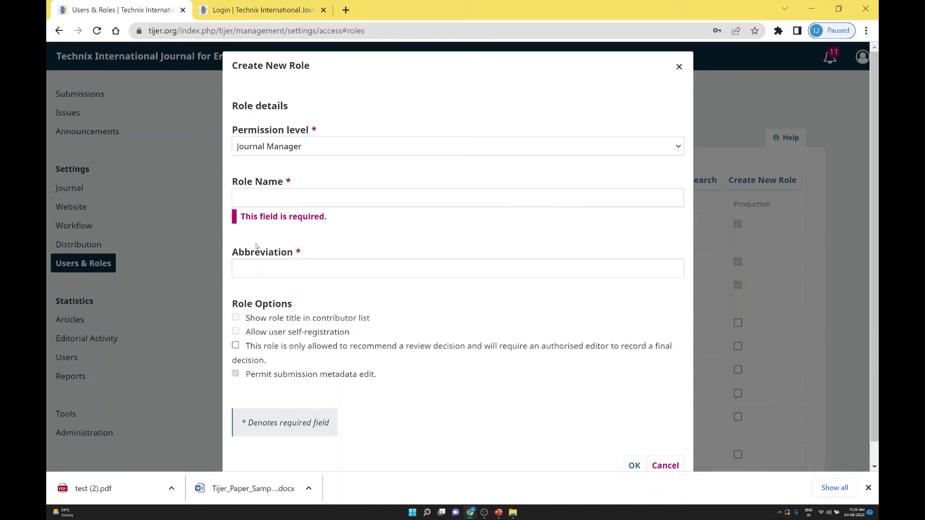
{"action": "scroll", "coordinate": [337, 303], "scroll_direction": "down", "scroll_amount": 1}
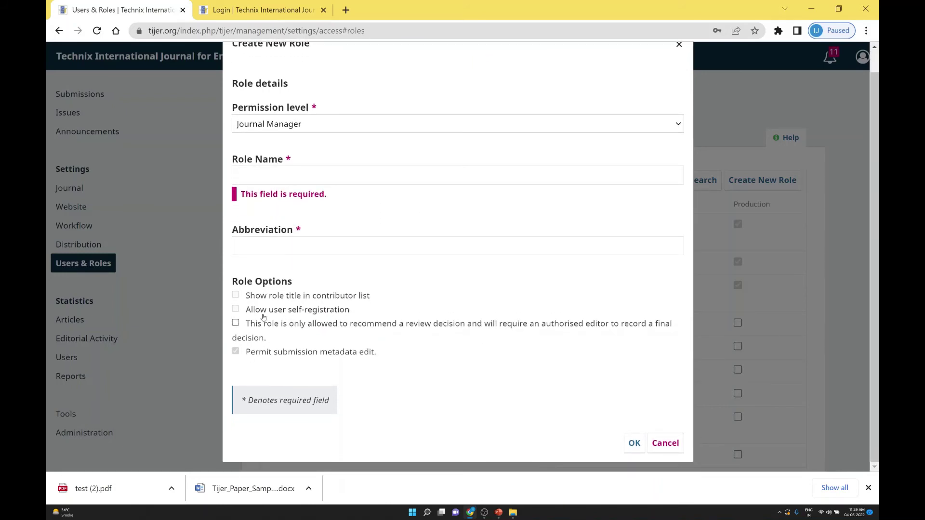
{"action": "left_click", "coordinate": [665, 443]}
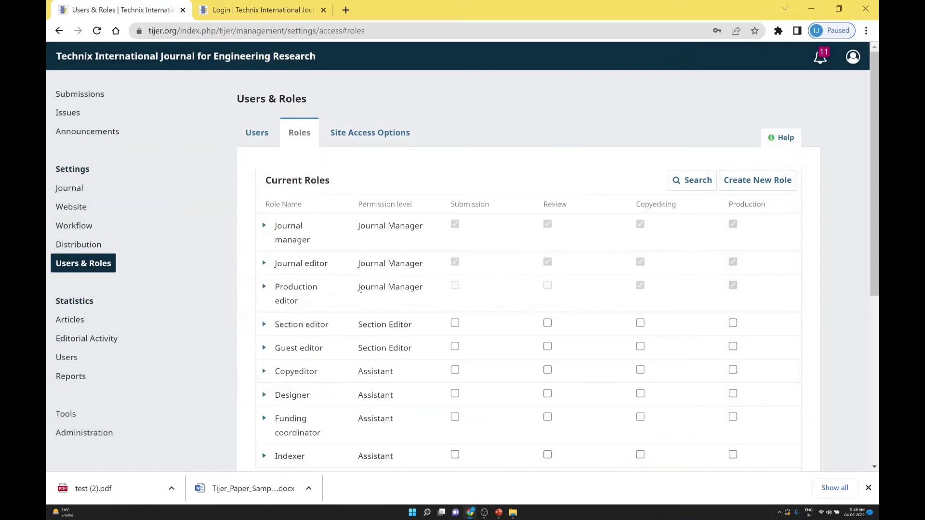
{"action": "scroll", "coordinate": [361, 263], "scroll_direction": "down", "scroll_amount": 6}
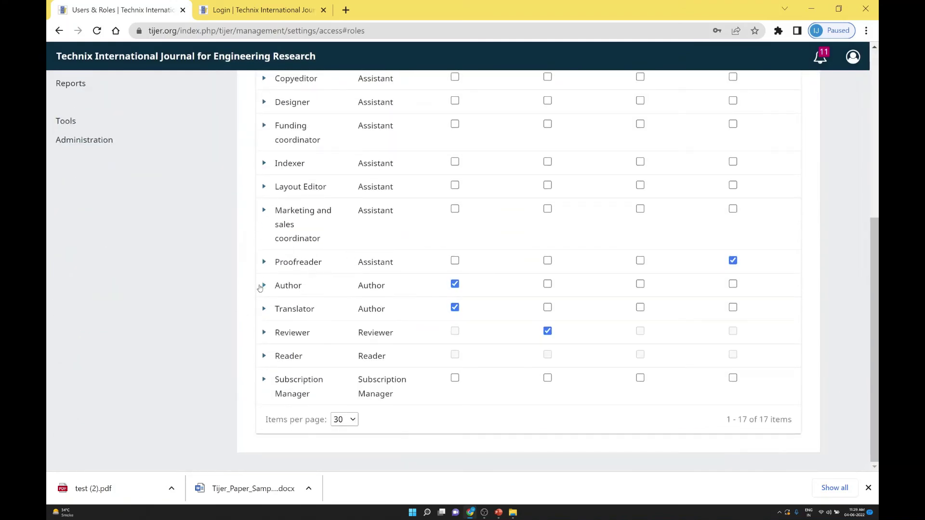
{"action": "scroll", "coordinate": [263, 294], "scroll_direction": "up", "scroll_amount": 8}
{"action": "left_click", "coordinate": [255, 133]}
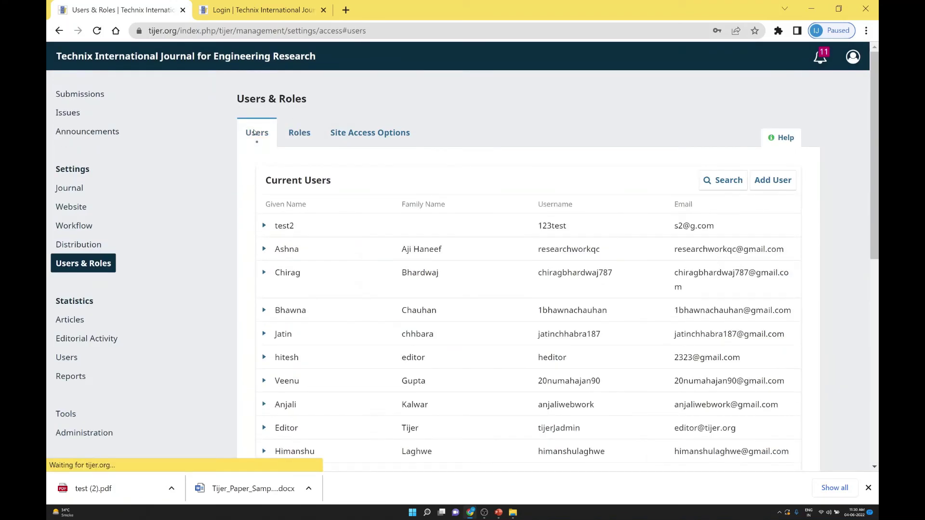
{"action": "scroll", "coordinate": [384, 254], "scroll_direction": "down", "scroll_amount": 10}
{"action": "scroll", "coordinate": [333, 255], "scroll_direction": "up", "scroll_amount": 10}
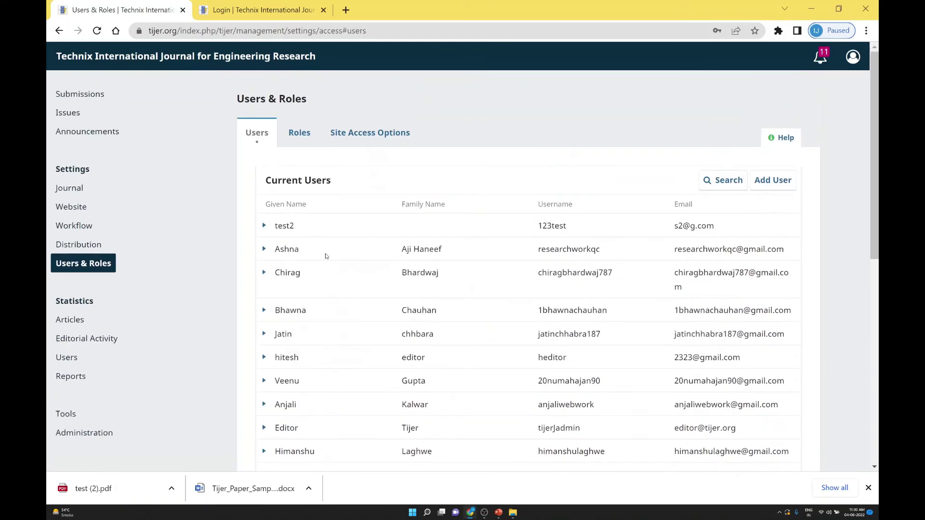
{"action": "left_click", "coordinate": [299, 133]}
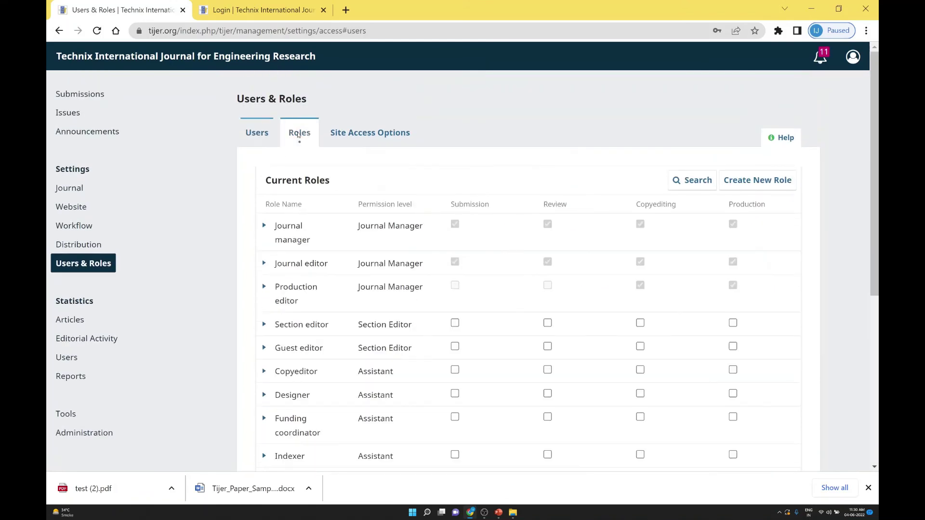
{"action": "left_click", "coordinate": [257, 133]}
{"action": "left_click", "coordinate": [360, 137]}
{"action": "left_click", "coordinate": [268, 136]}
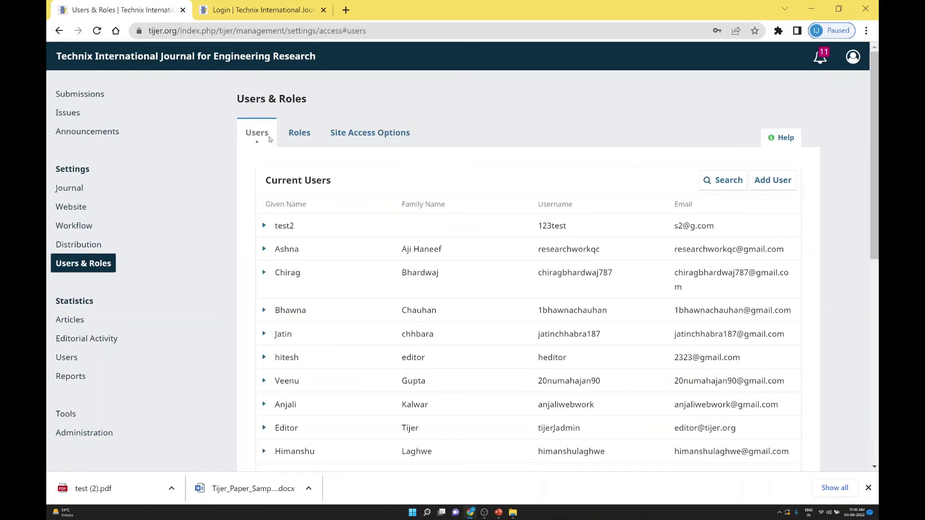
{"action": "left_click", "coordinate": [299, 136]}
{"action": "scroll", "coordinate": [356, 220], "scroll_direction": "down", "scroll_amount": 6}
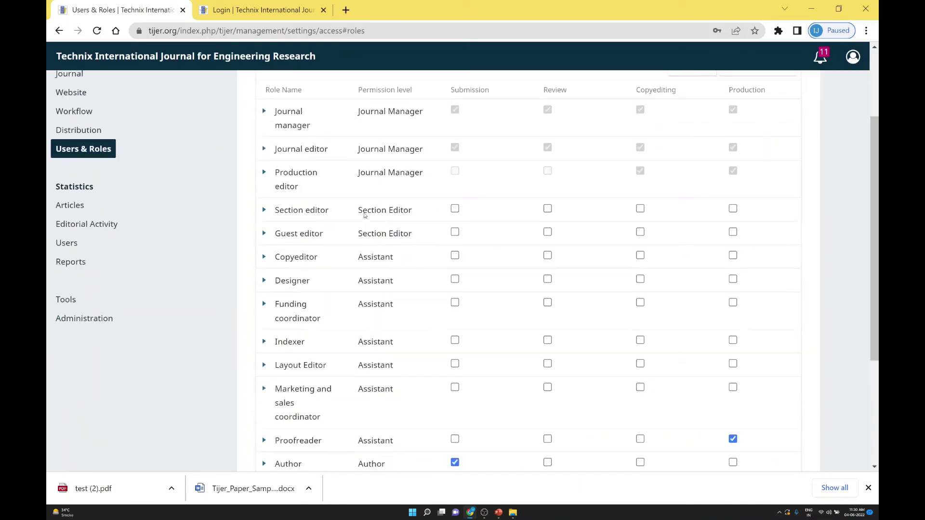
{"action": "scroll", "coordinate": [357, 220], "scroll_direction": "up", "scroll_amount": 6}
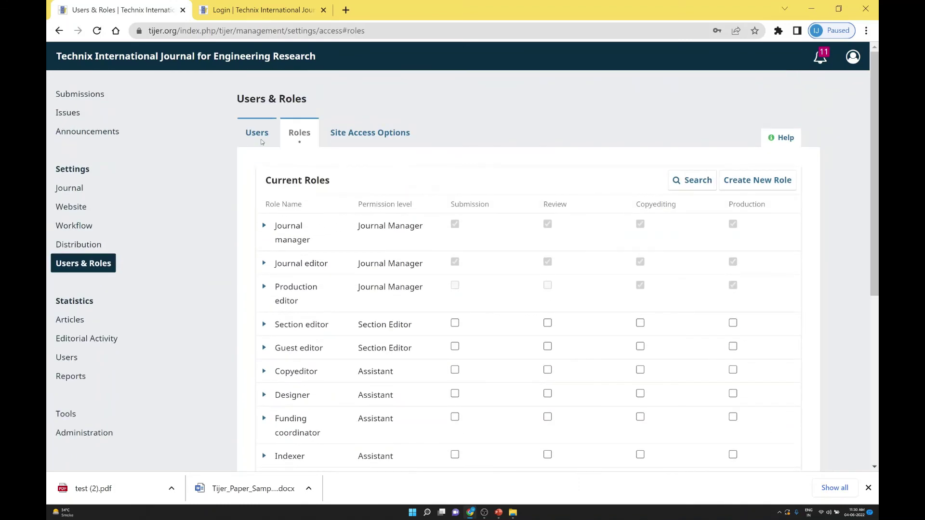
{"action": "scroll", "coordinate": [282, 296], "scroll_direction": "down", "scroll_amount": 6}
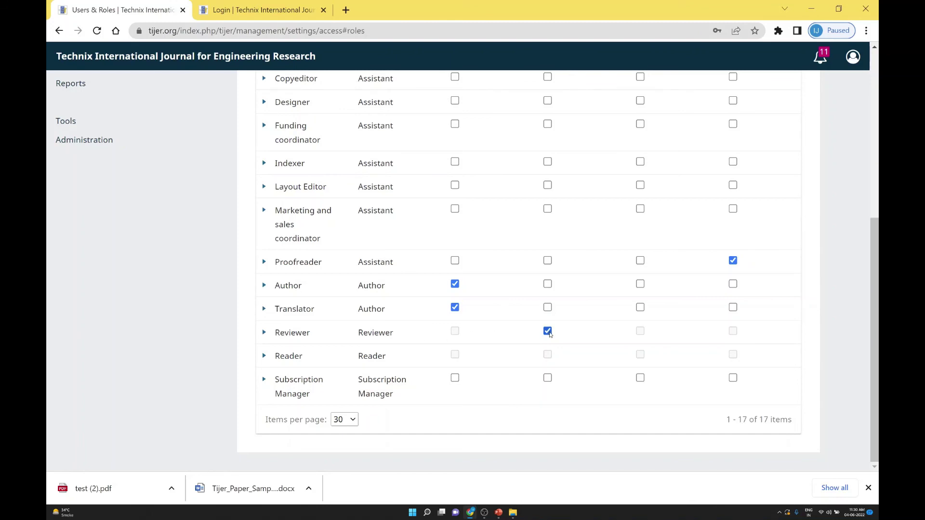
{"action": "scroll", "coordinate": [549, 333], "scroll_direction": "up", "scroll_amount": 6}
{"action": "scroll", "coordinate": [548, 223], "scroll_direction": "down", "scroll_amount": 6}
{"action": "scroll", "coordinate": [548, 268], "scroll_direction": "up", "scroll_amount": 6}
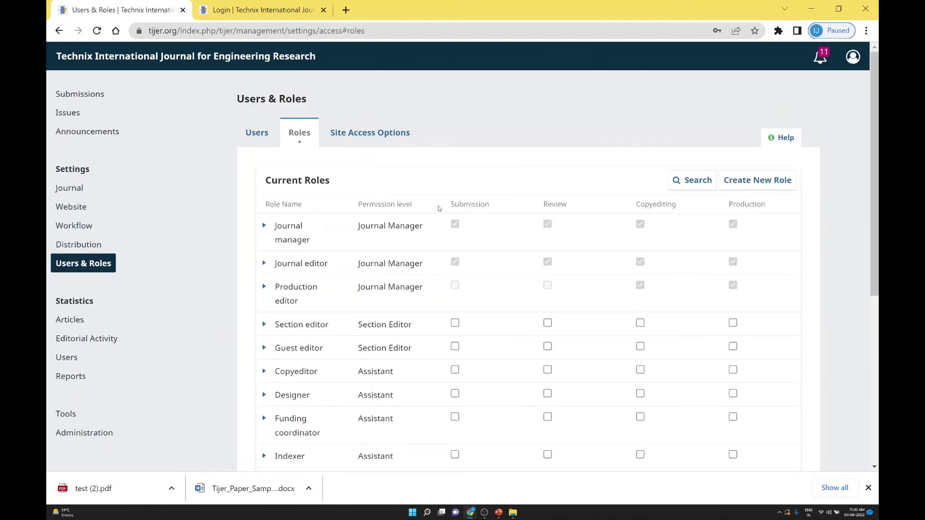